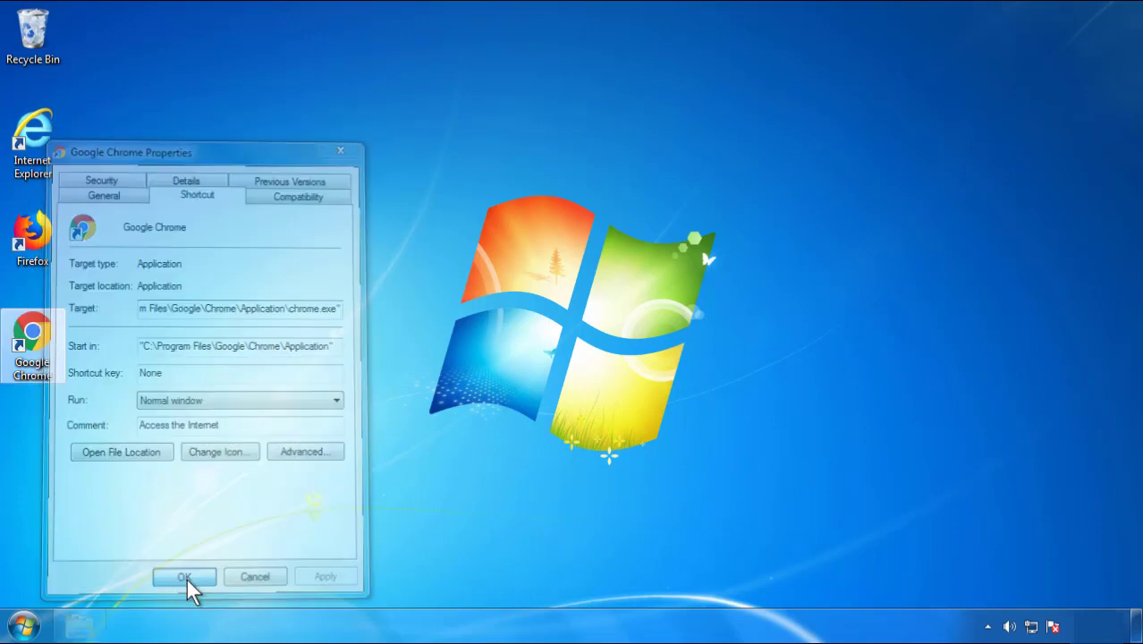
Confirm the Google Chrome shortcut properties and bring up the Start menu
left_click(24, 626)
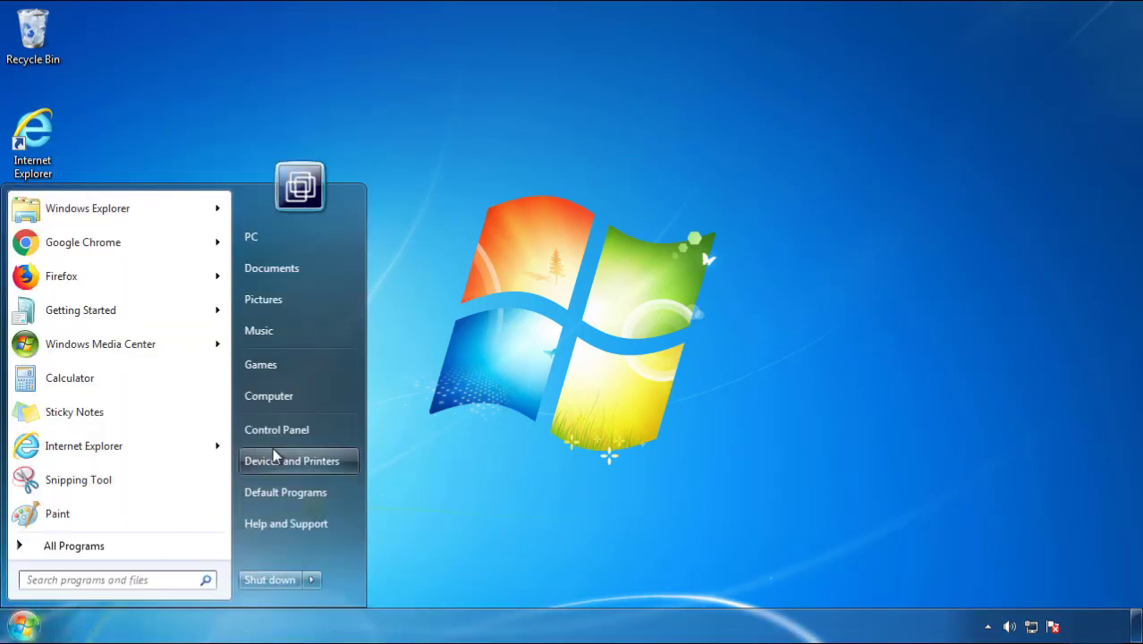
Open Control Panel's installed programs list sorted with the newest installs first
left_click(287, 426)
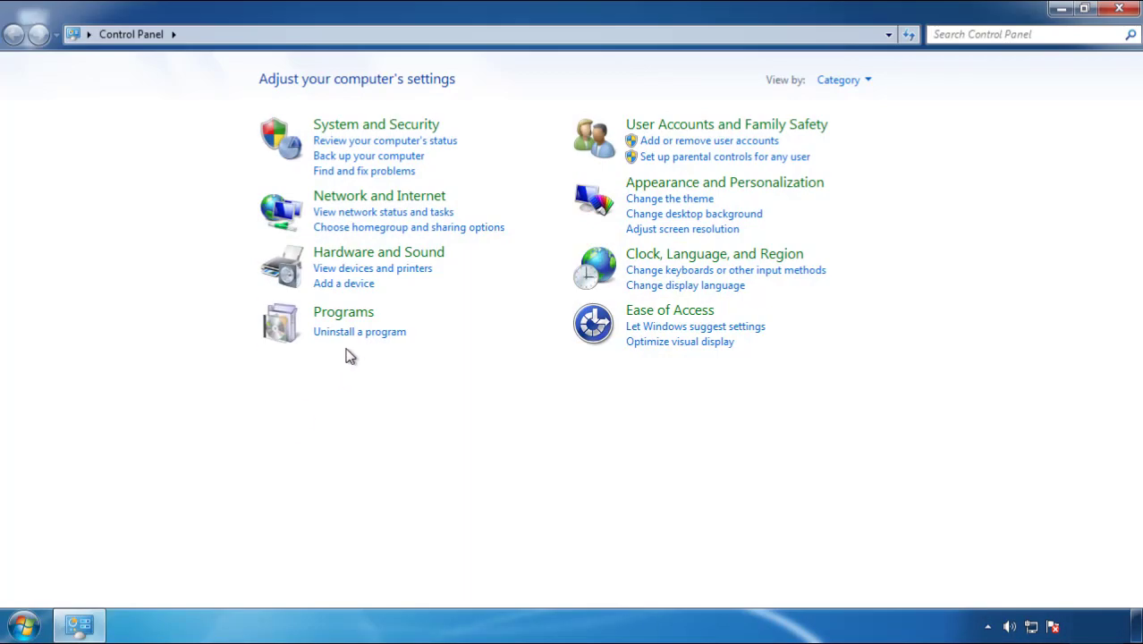
left_click(357, 333)
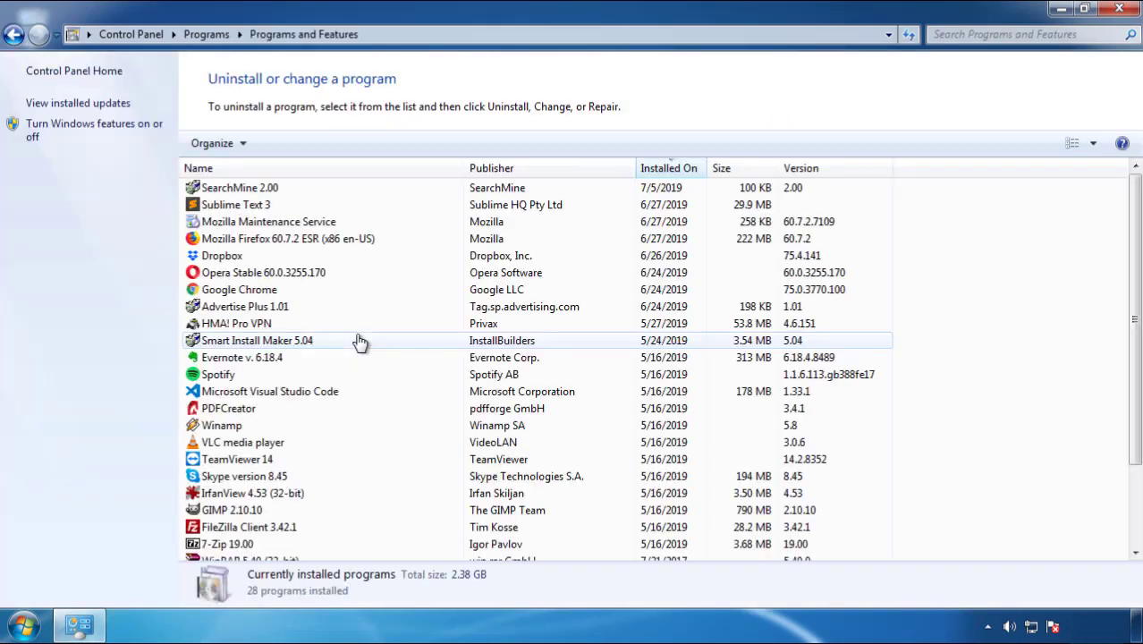
left_click(669, 170)
left_click(664, 172)
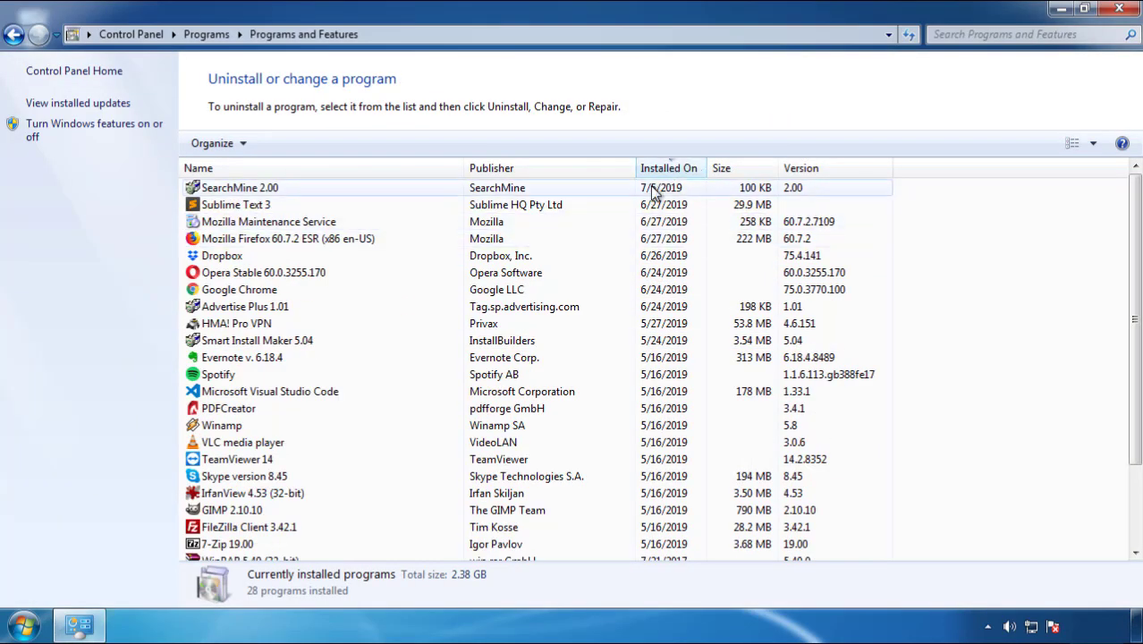
Uninstall SearchMine 2.00 and close the programs window
left_click(239, 189)
left_click(284, 144)
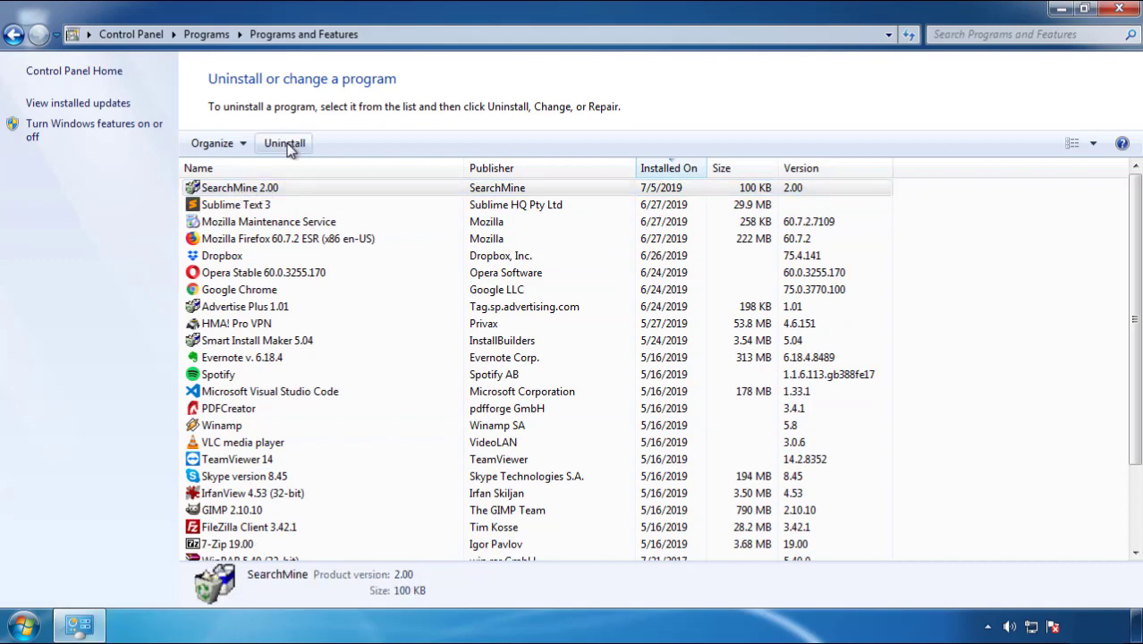
left_click(662, 472)
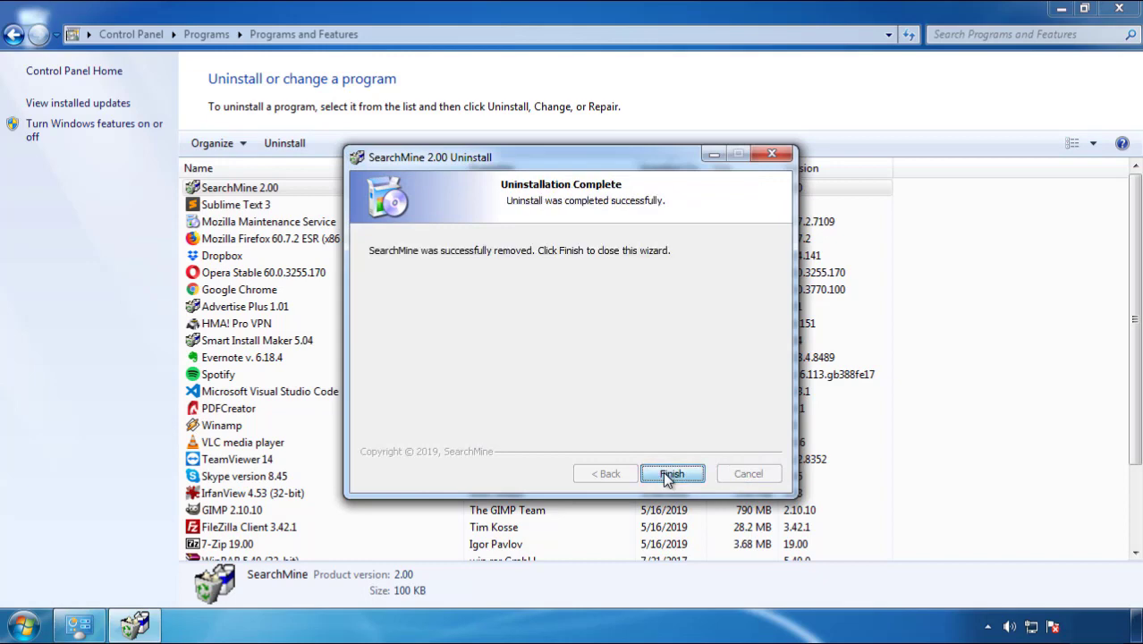
left_click(663, 471)
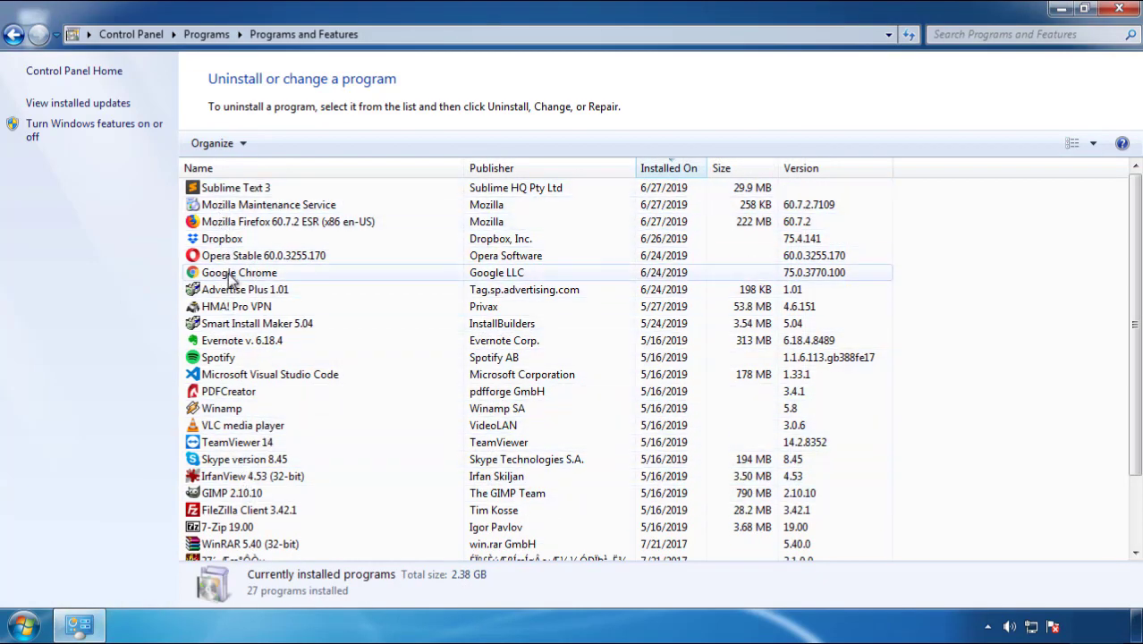
left_click(1120, 11)
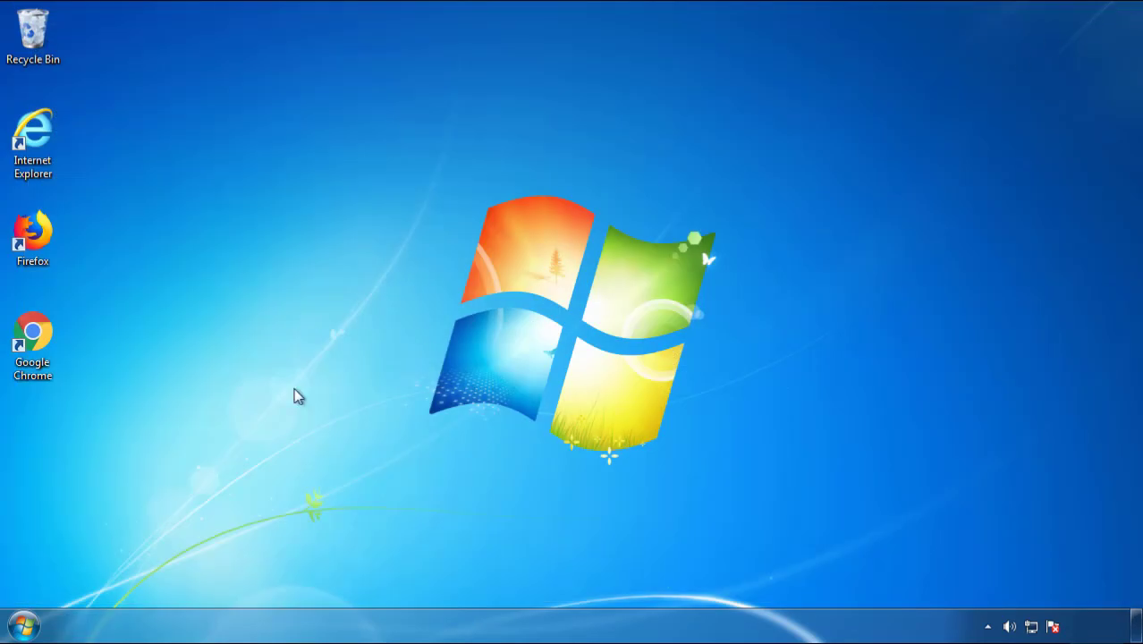
Restart Windows and boot into Safe Mode from the Advanced Boot Options
left_click(22, 627)
left_click(311, 579)
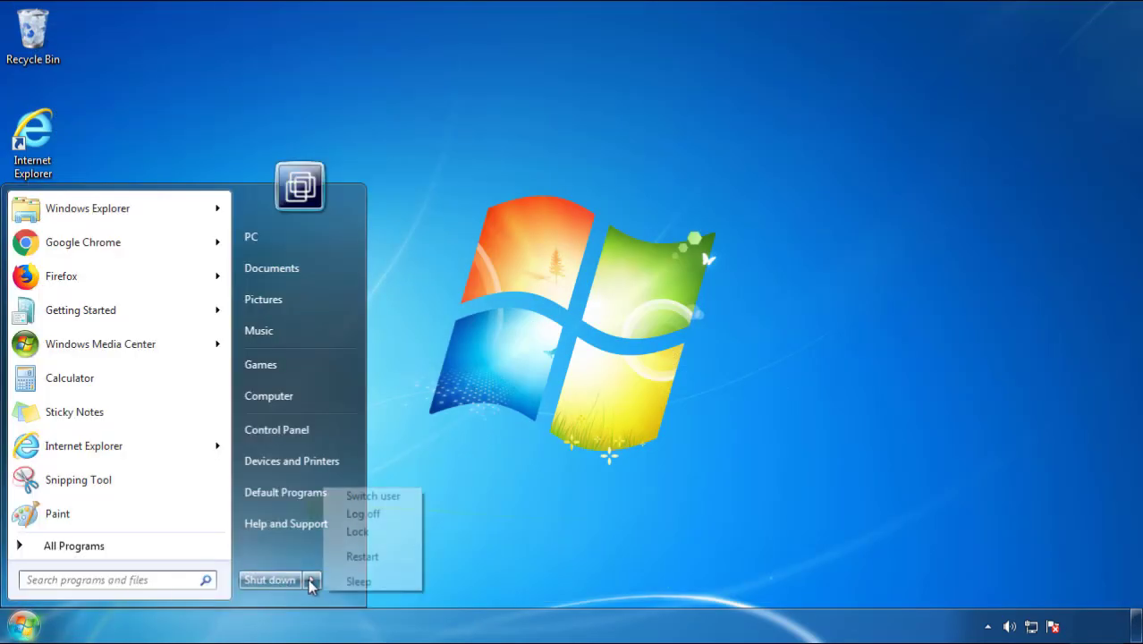
left_click(596, 490)
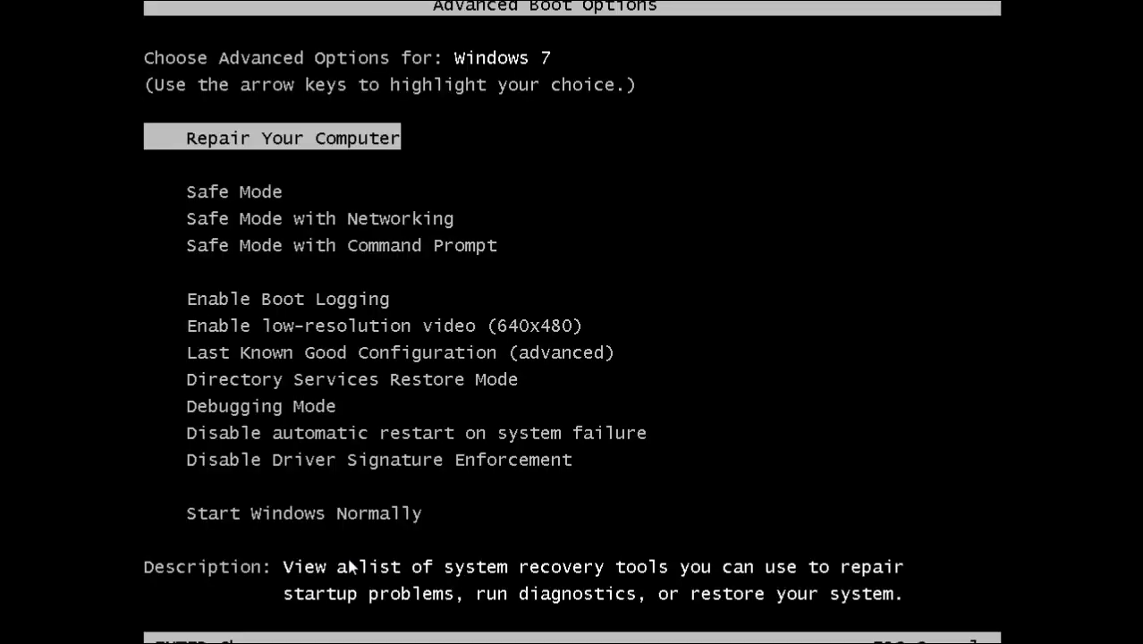
key("Down")
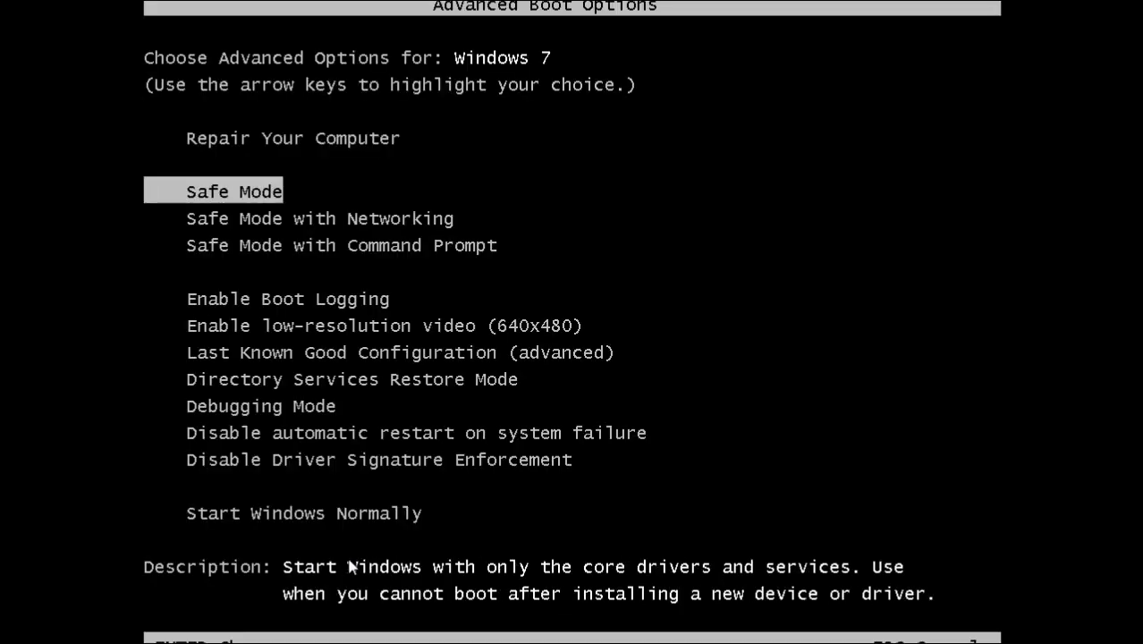
key("Return")
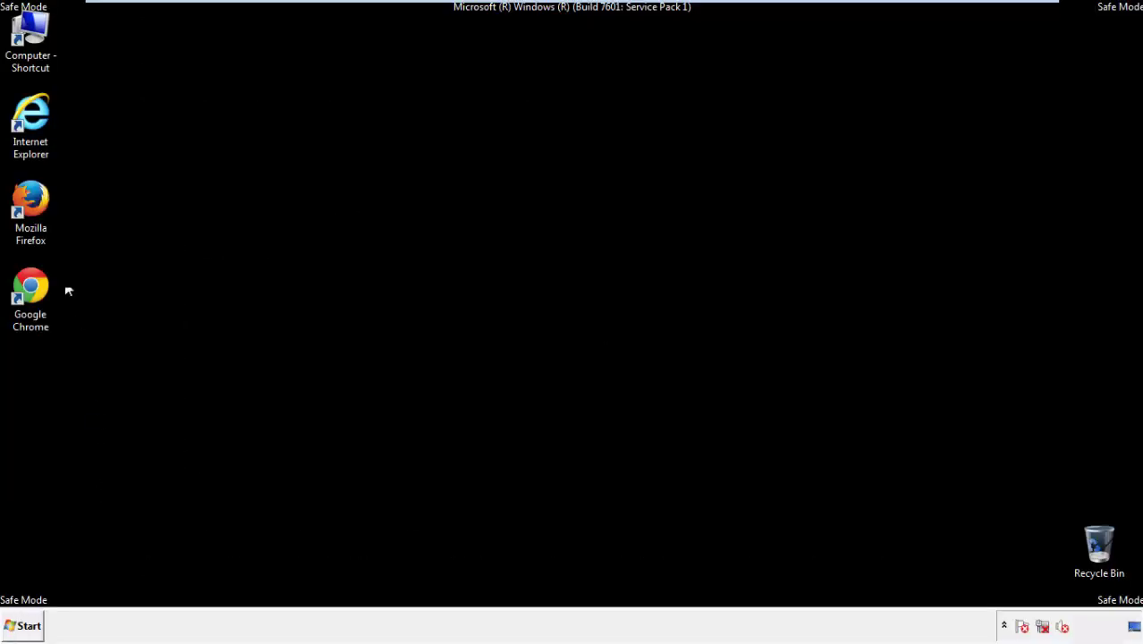
Launch Firefox, decline the default-browser prompt, and keep the menu bar visible
double_click(40, 205)
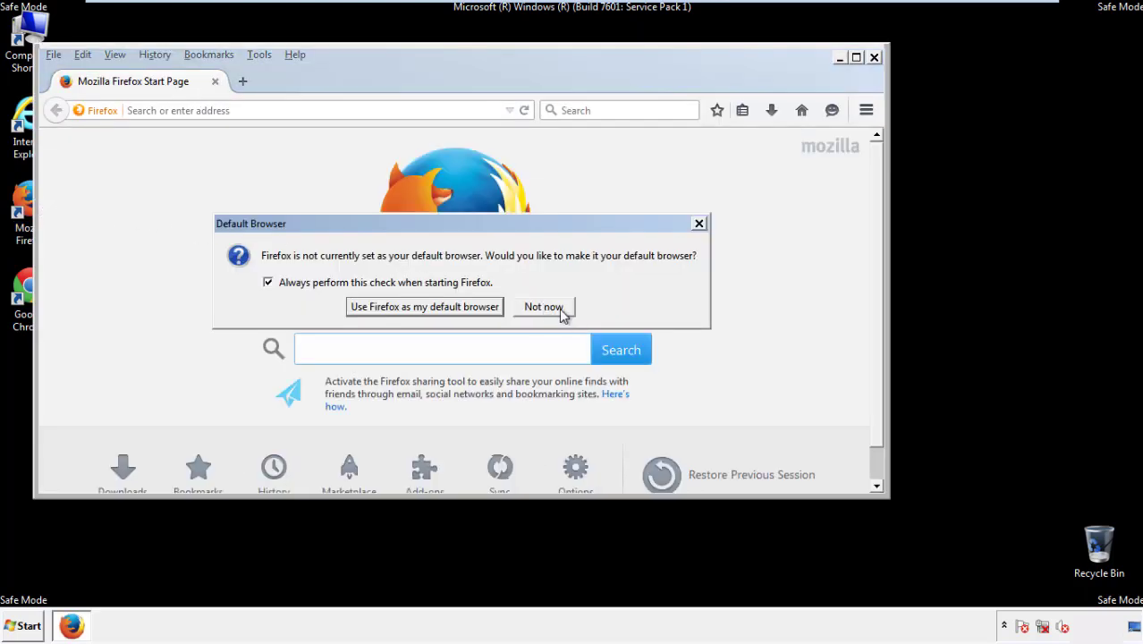
left_click(544, 307)
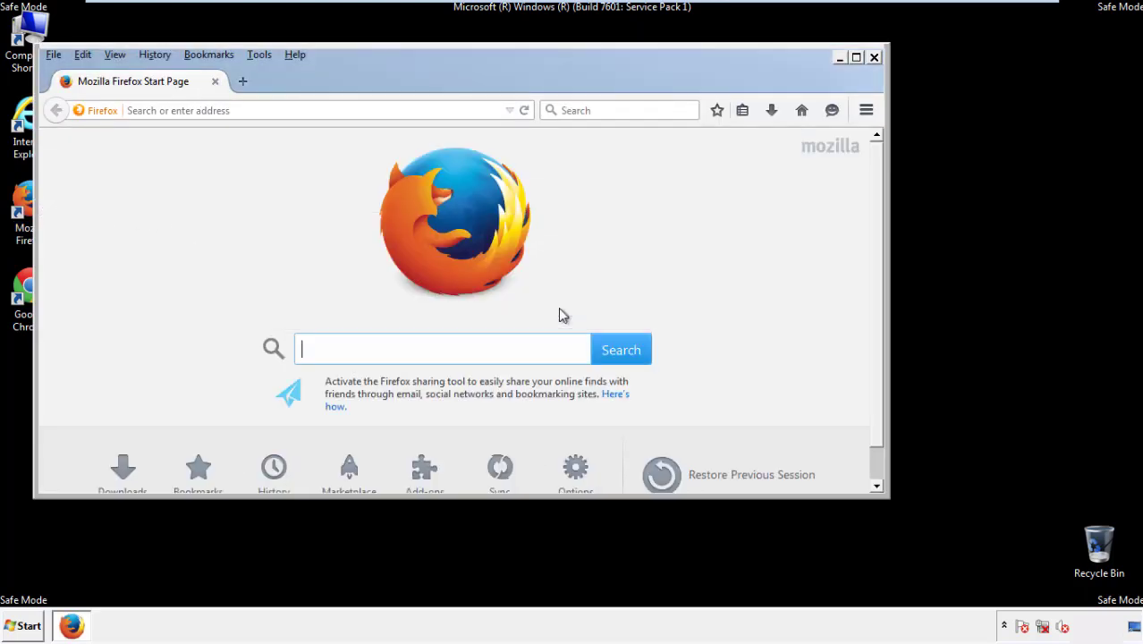
right_click(353, 79)
left_click(385, 139)
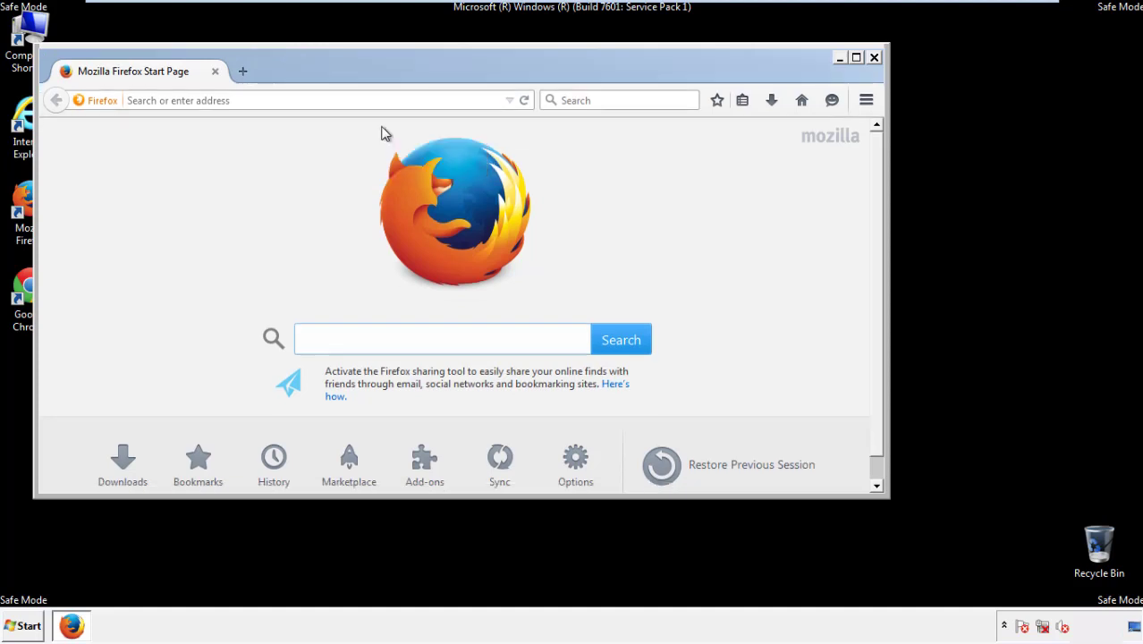
right_click(359, 75)
left_click(374, 139)
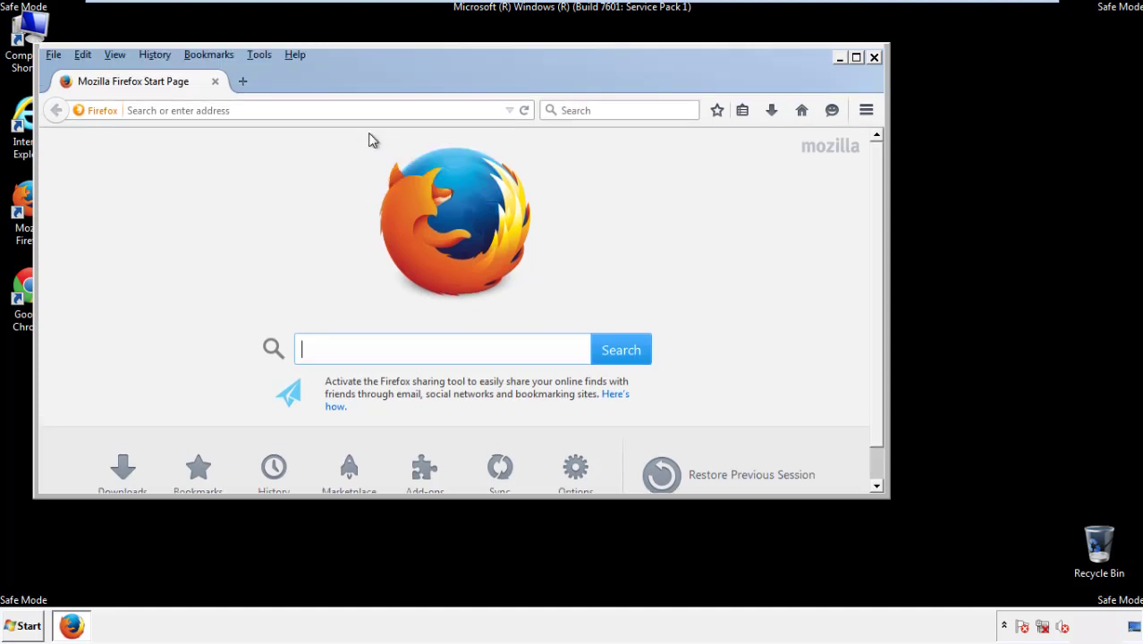
Clear Firefox's recent history for time range Everything with all data types checked
left_click(167, 57)
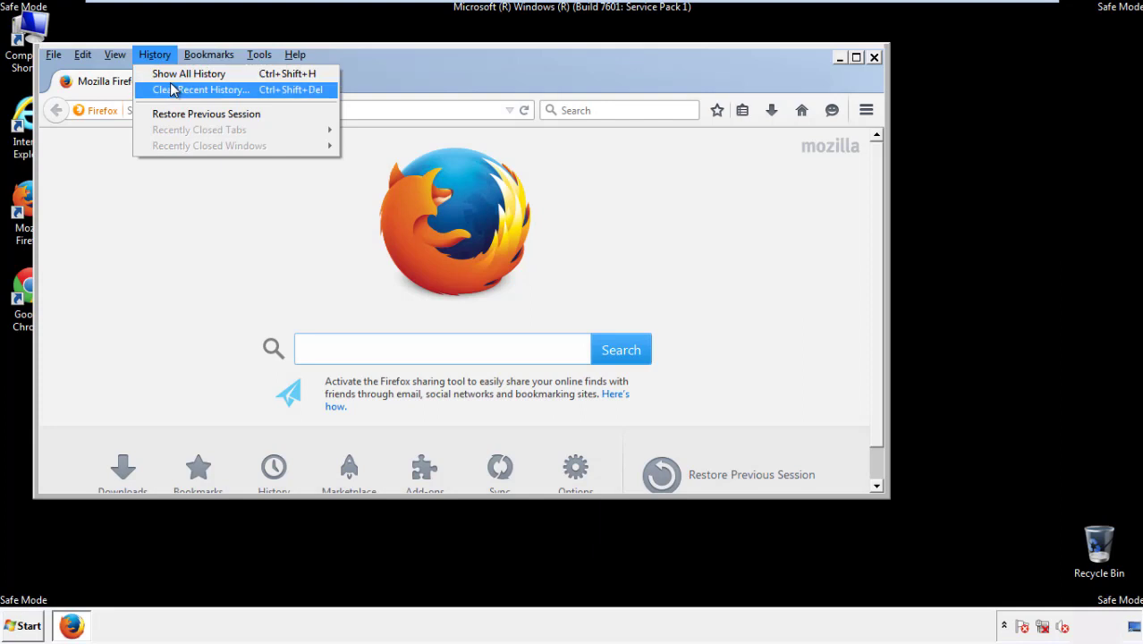
left_click(171, 88)
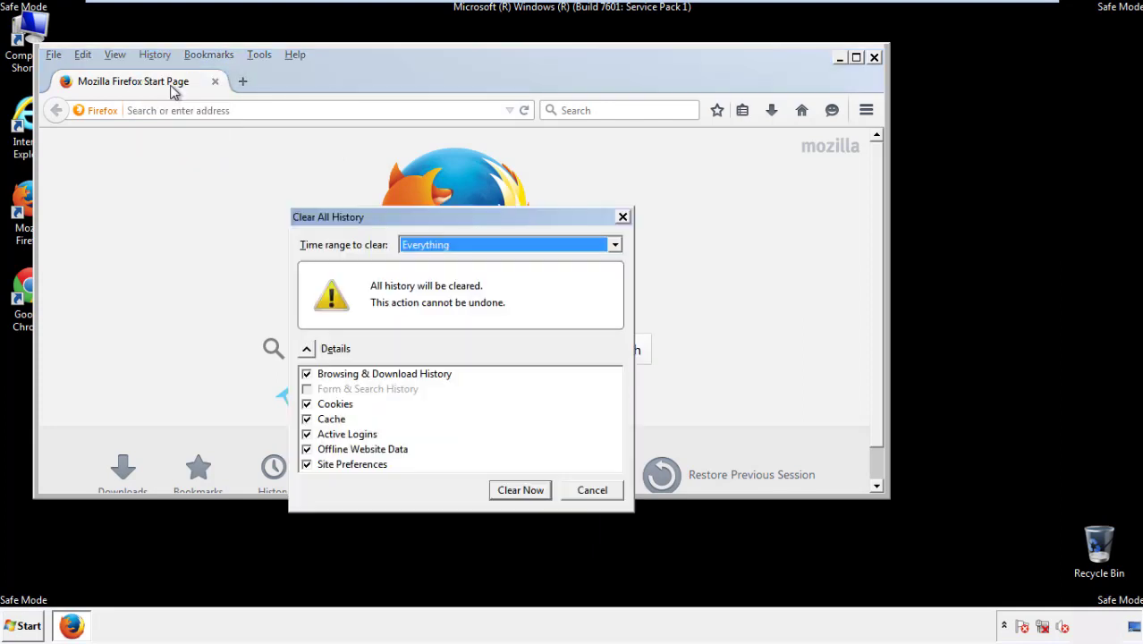
left_click(420, 245)
left_click(429, 335)
left_click(307, 448)
left_click(307, 449)
left_click(307, 465)
left_click(306, 465)
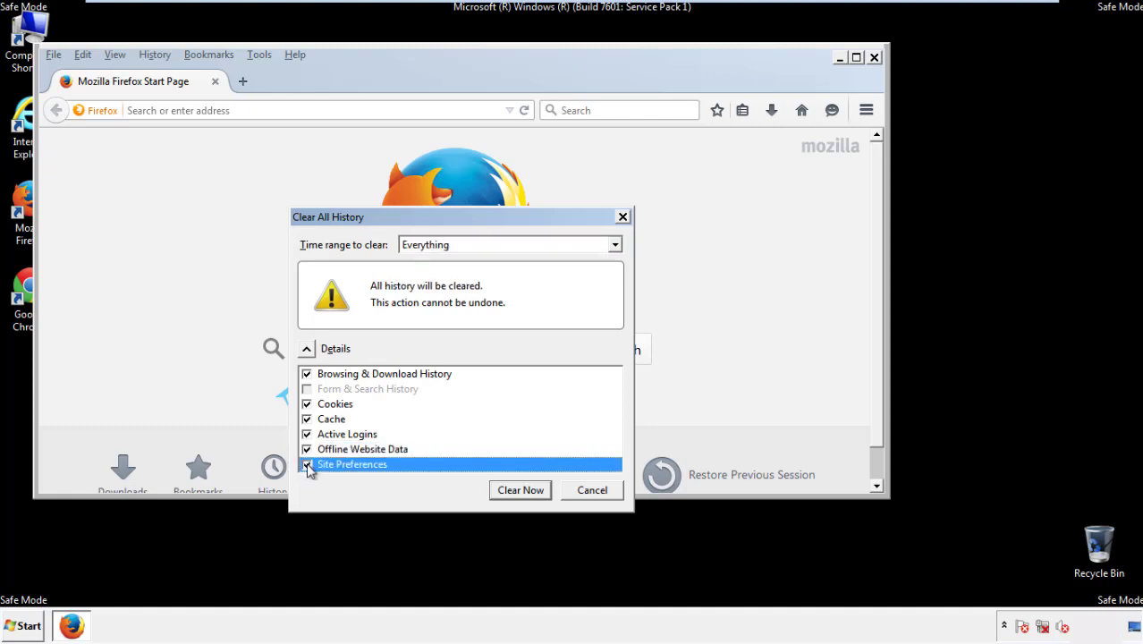
left_click(519, 490)
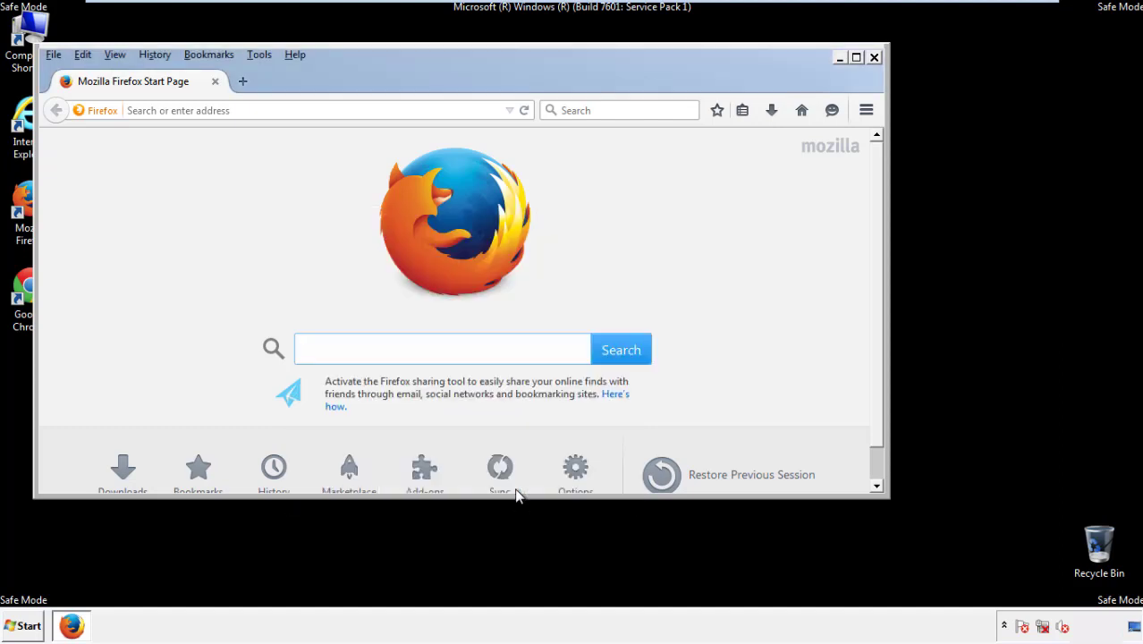
Refresh Firefox to defaults via Troubleshooting Information, finish the import, and close it
left_click(295, 54)
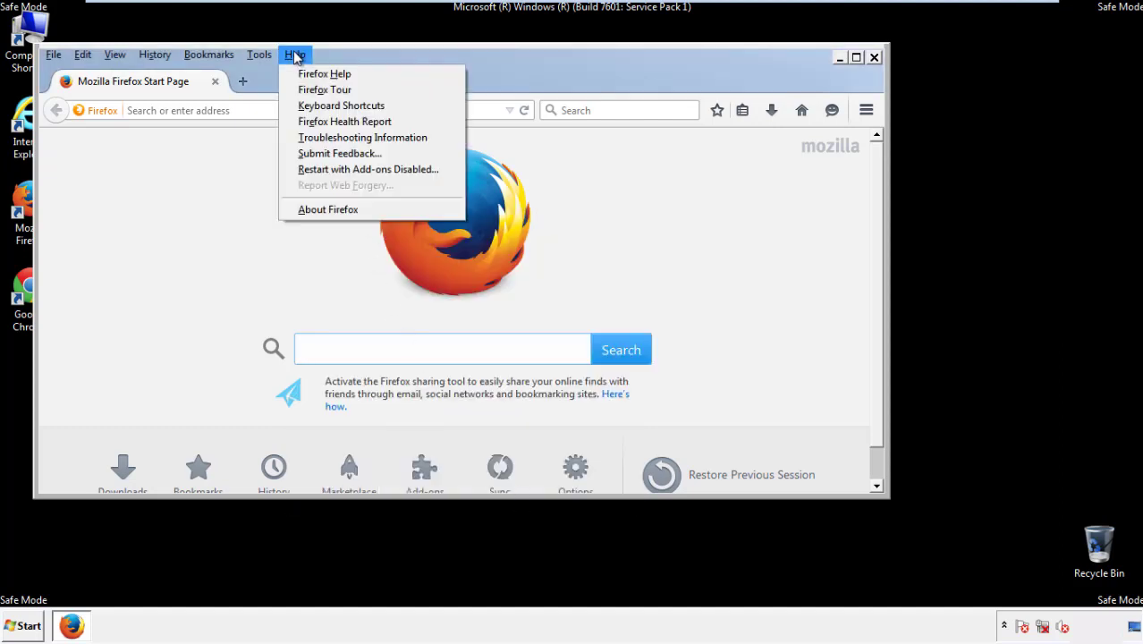
left_click(331, 137)
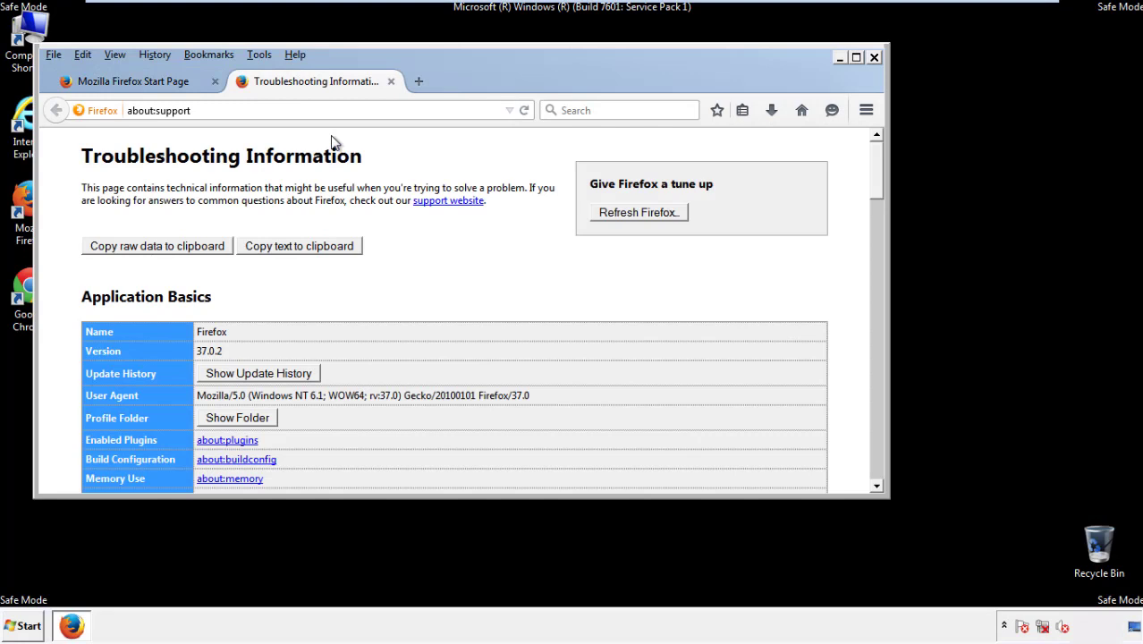
left_click(663, 217)
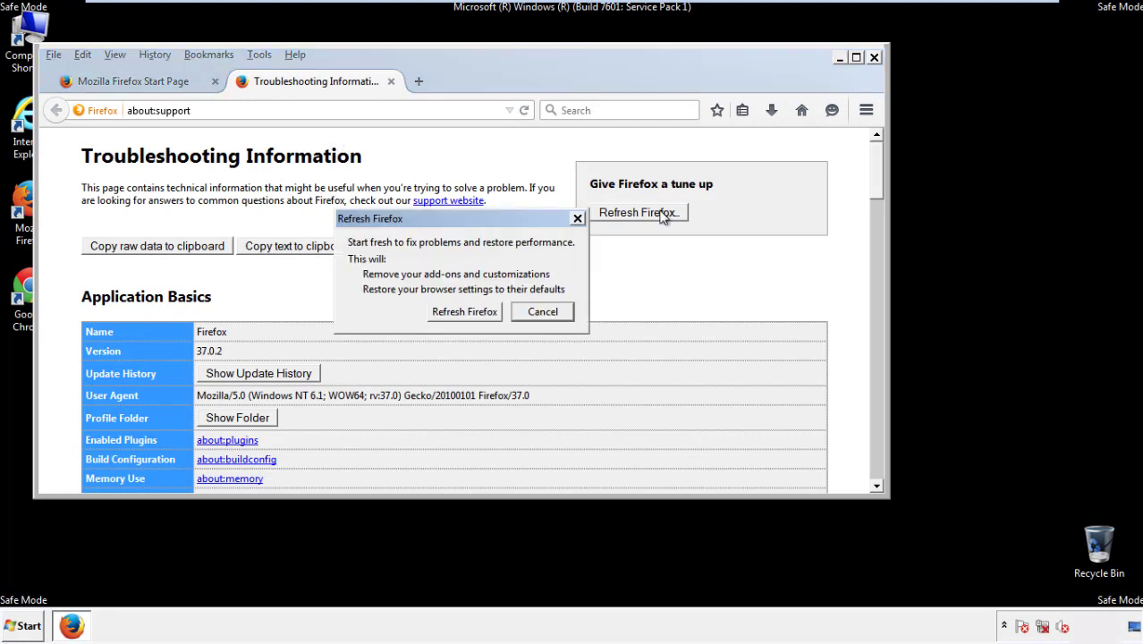
left_click(465, 311)
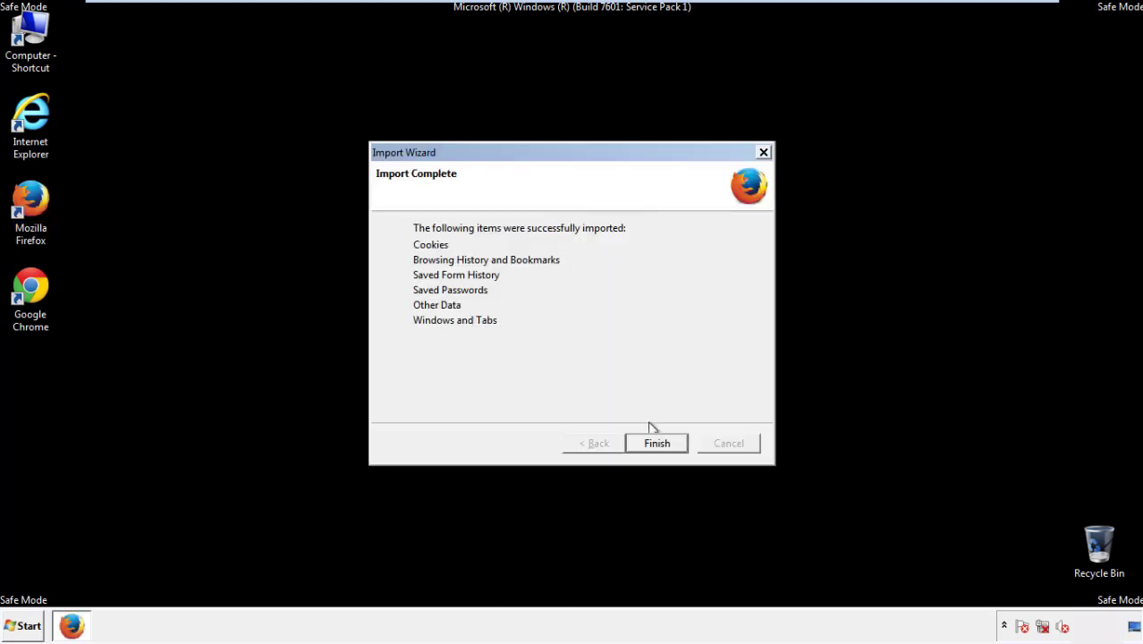
left_click(658, 445)
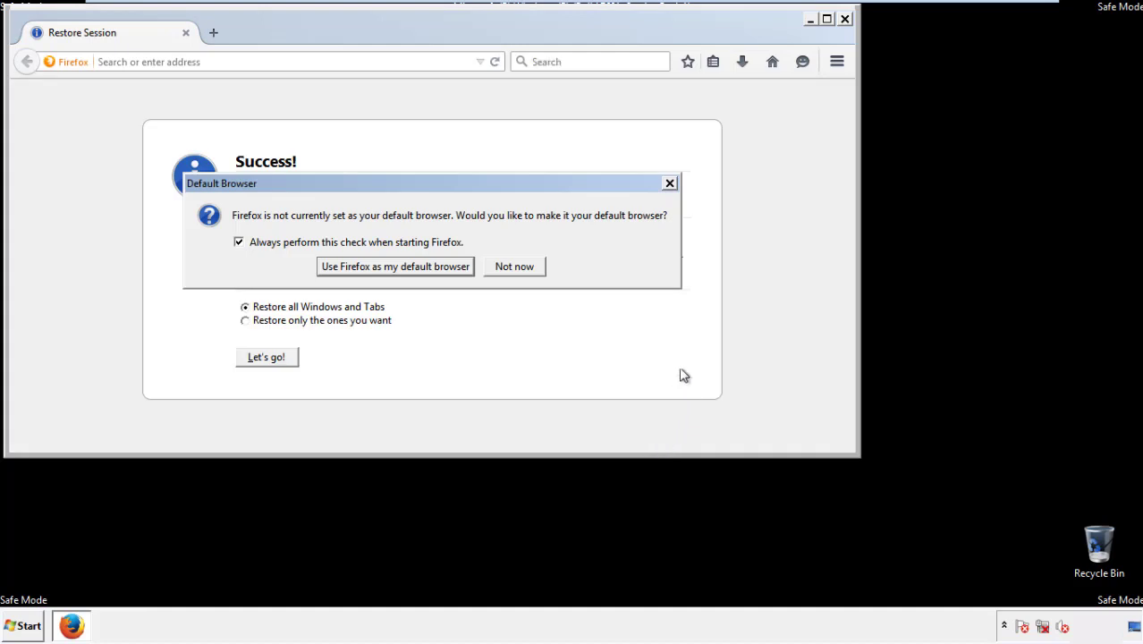
left_click(517, 268)
left_click(845, 19)
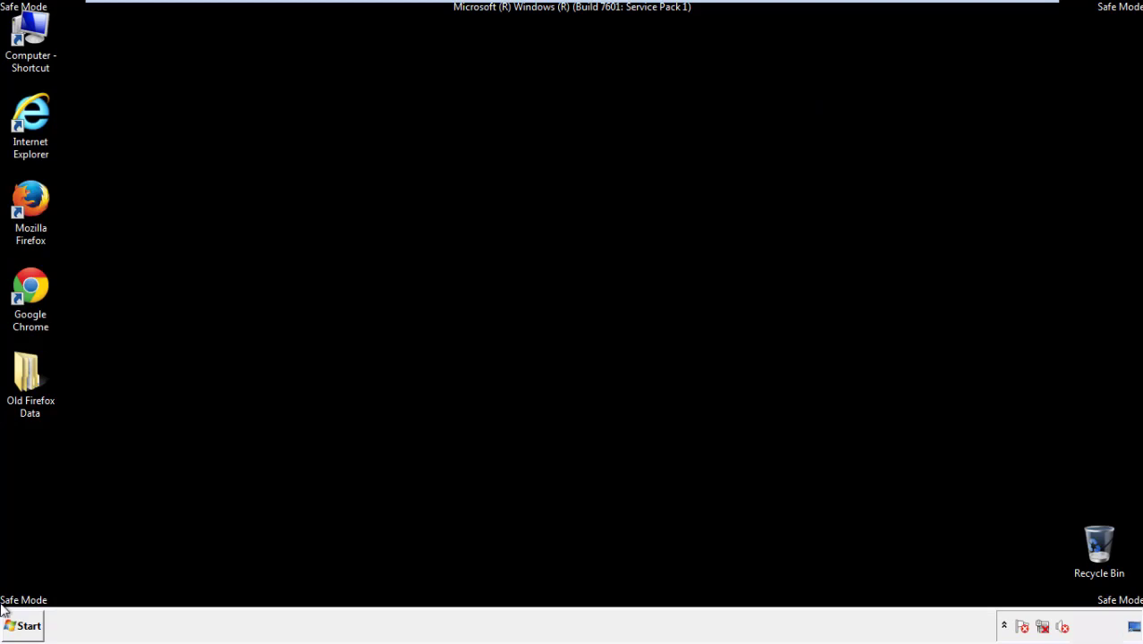
left_click(26, 285)
Launch Chrome, stop the default-browser prompt, and open History from Settings
double_click(27, 284)
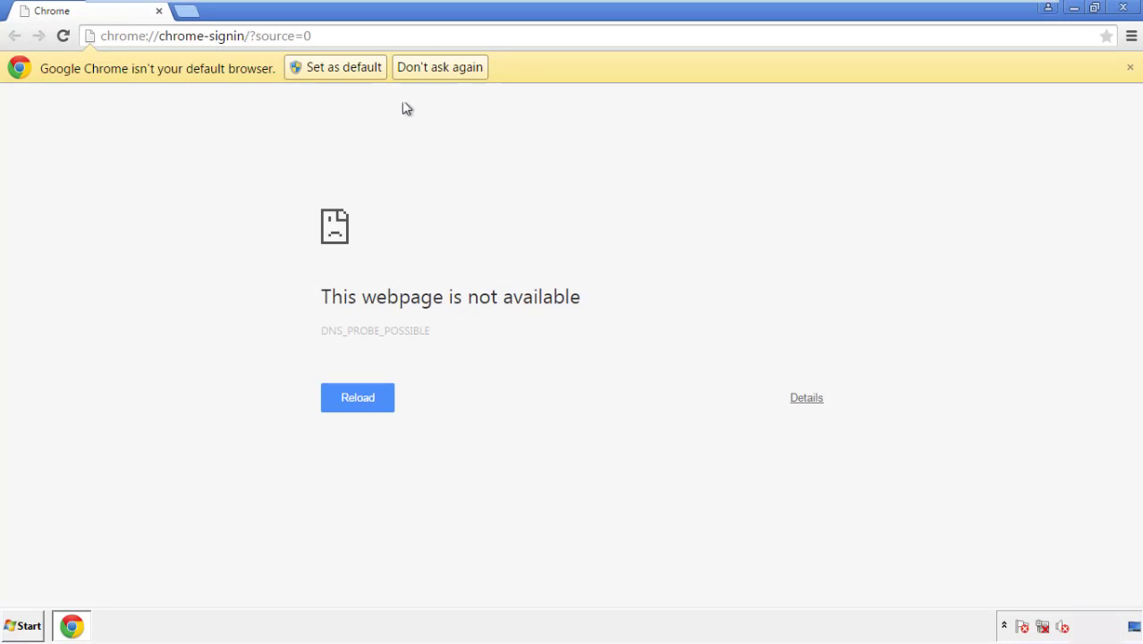
left_click(440, 67)
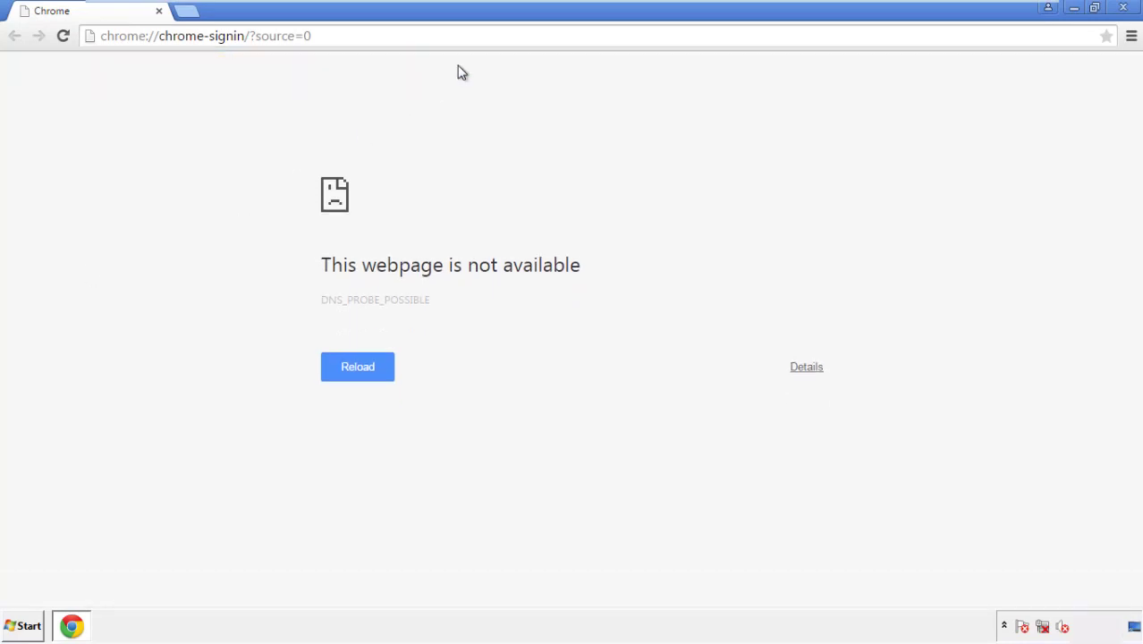
left_click(1132, 38)
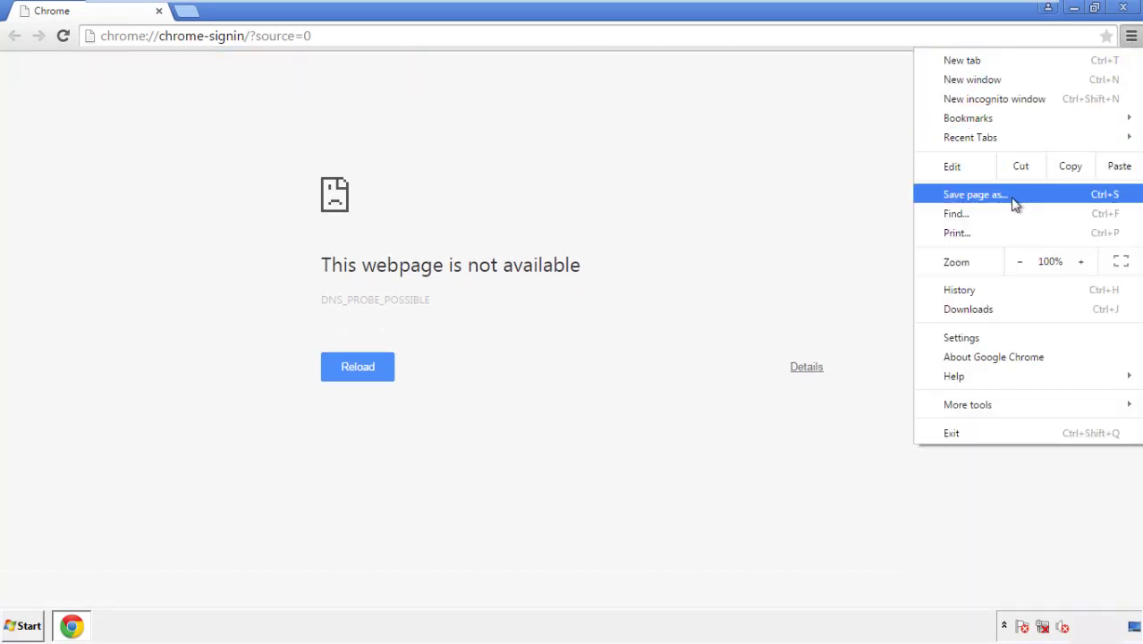
left_click(964, 337)
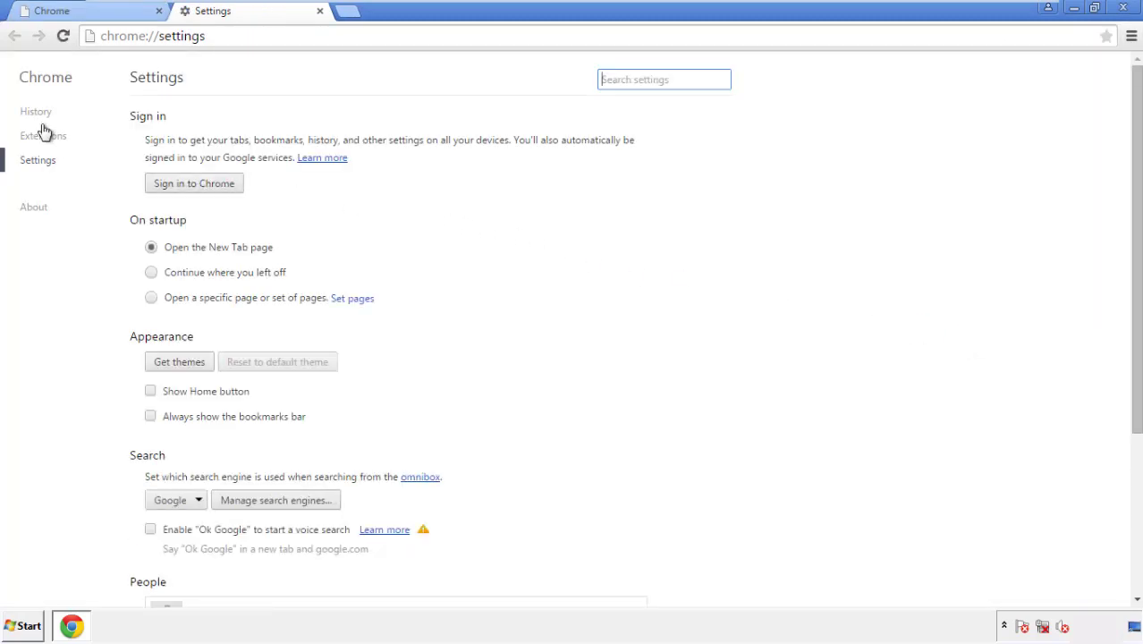
left_click(41, 115)
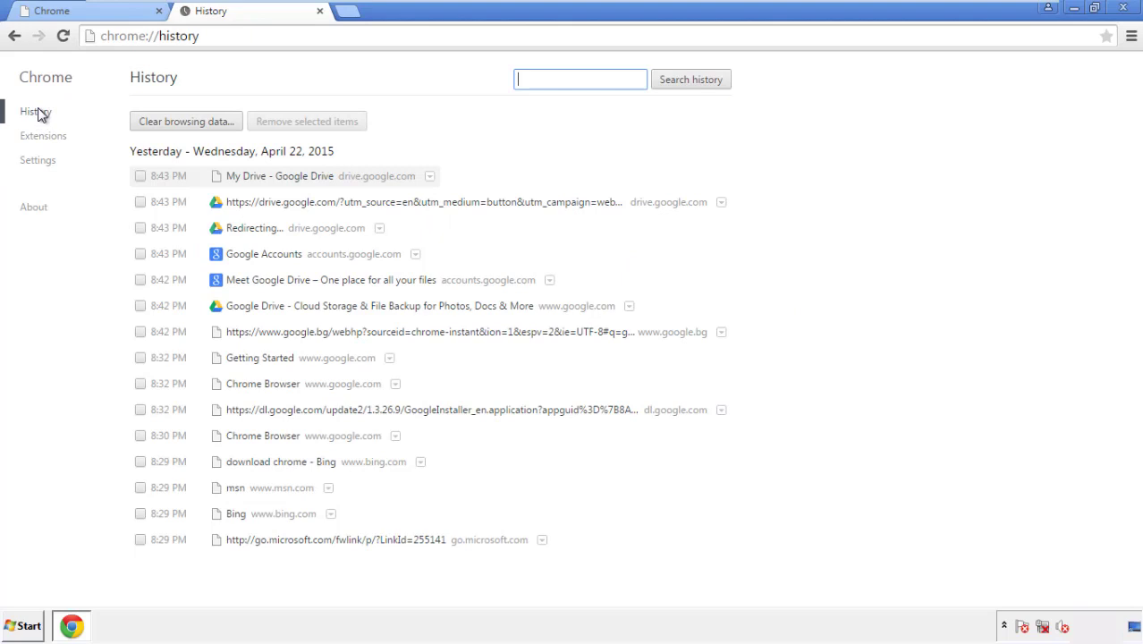
Clear Chrome browsing data from the beginning of time, including autofill form data
left_click(172, 124)
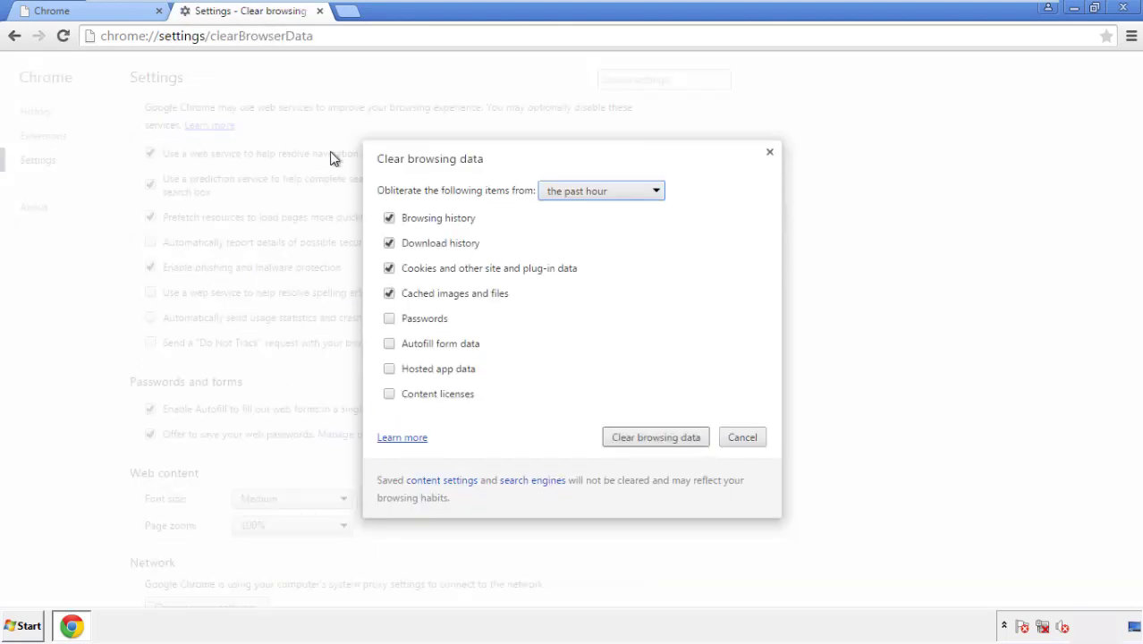
left_click(575, 193)
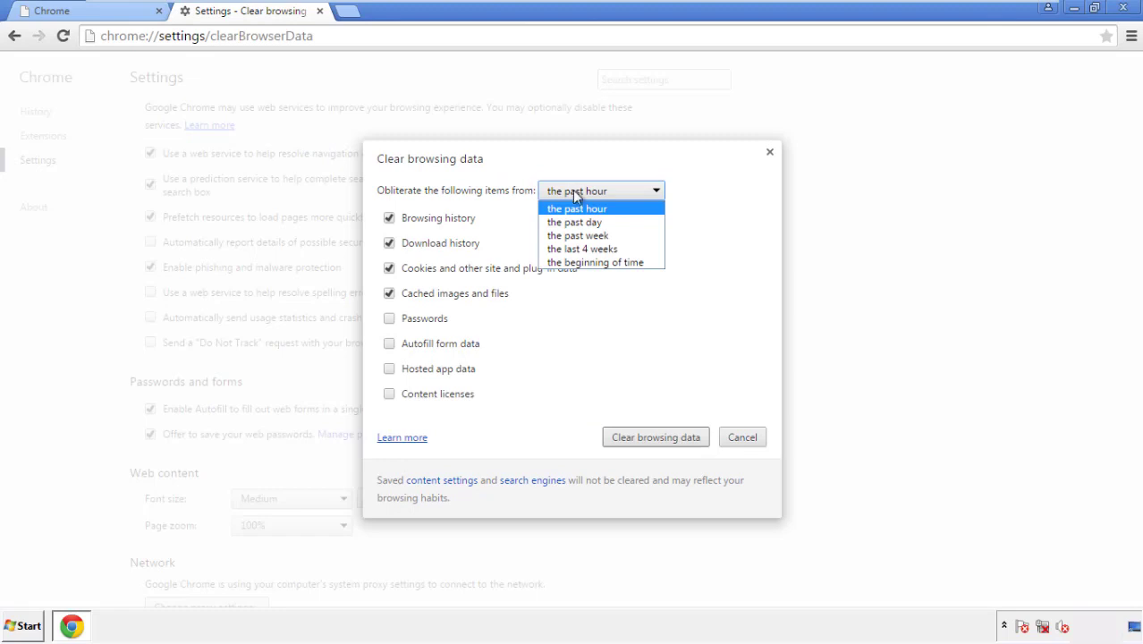
left_click(573, 263)
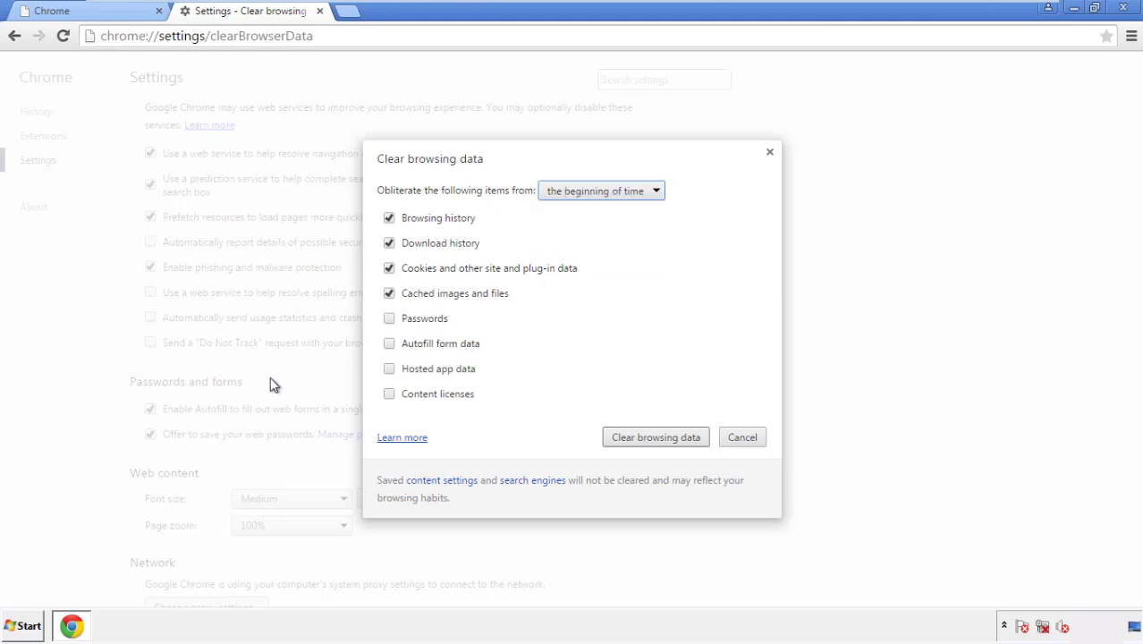
left_click(391, 346)
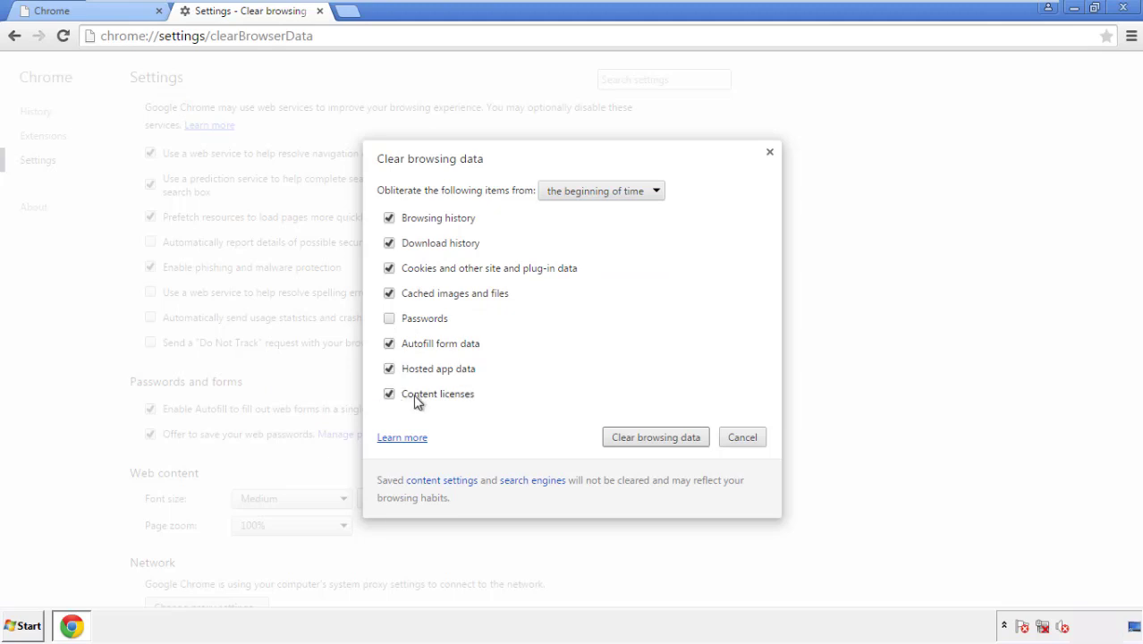
left_click(640, 440)
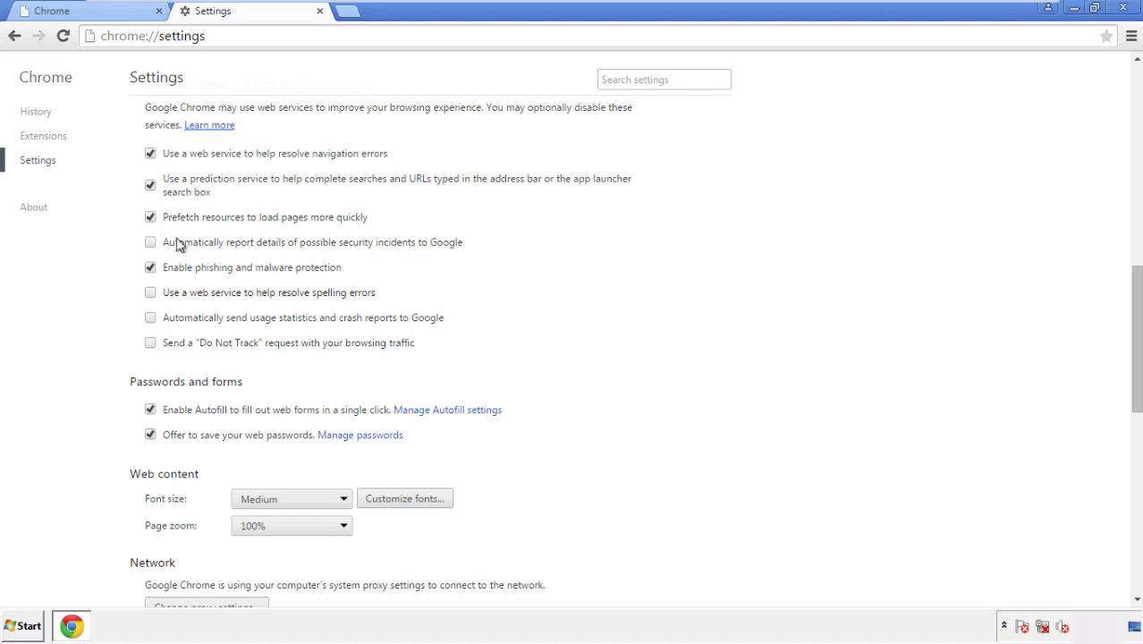
Reset Chrome's settings to their original defaults, then close Chrome
left_click_drag(1136, 284, 1134, 479)
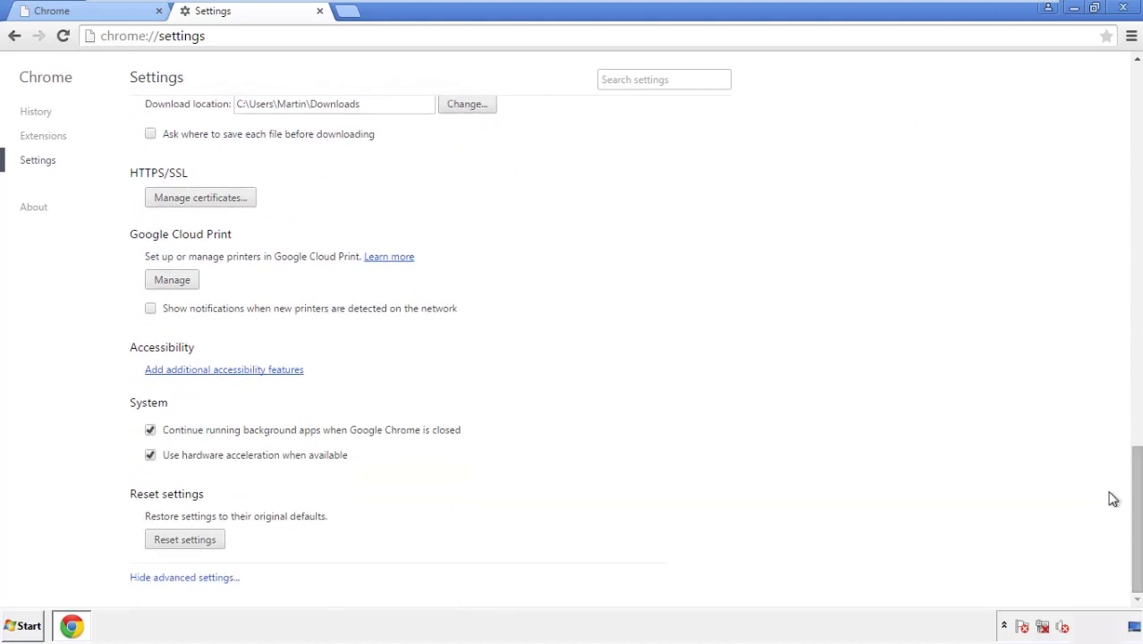
left_click(215, 542)
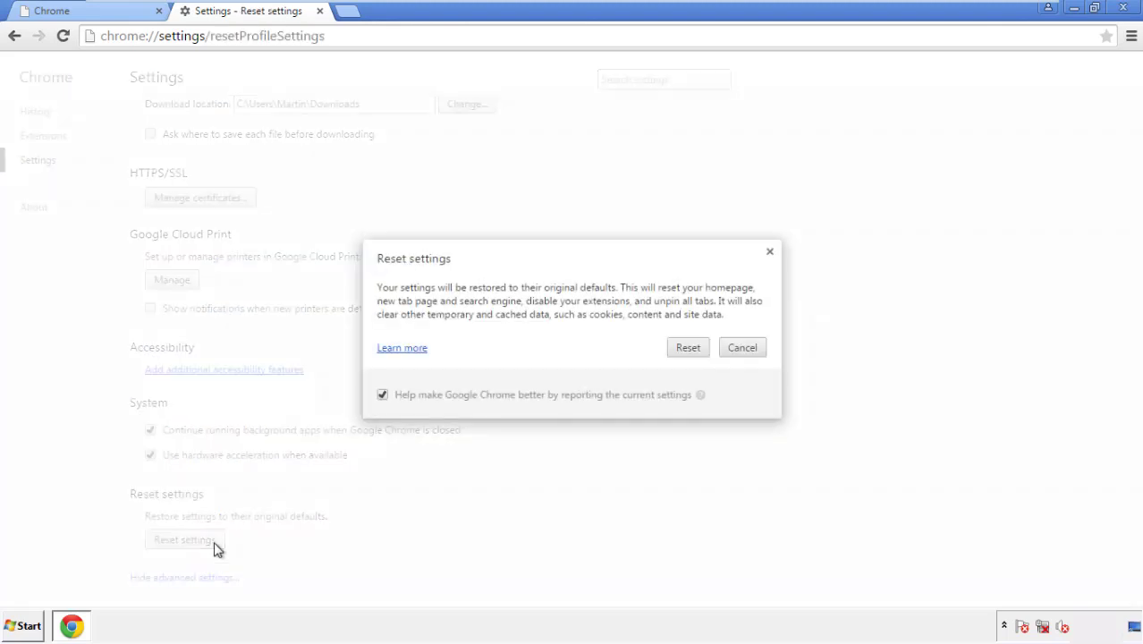
left_click(690, 348)
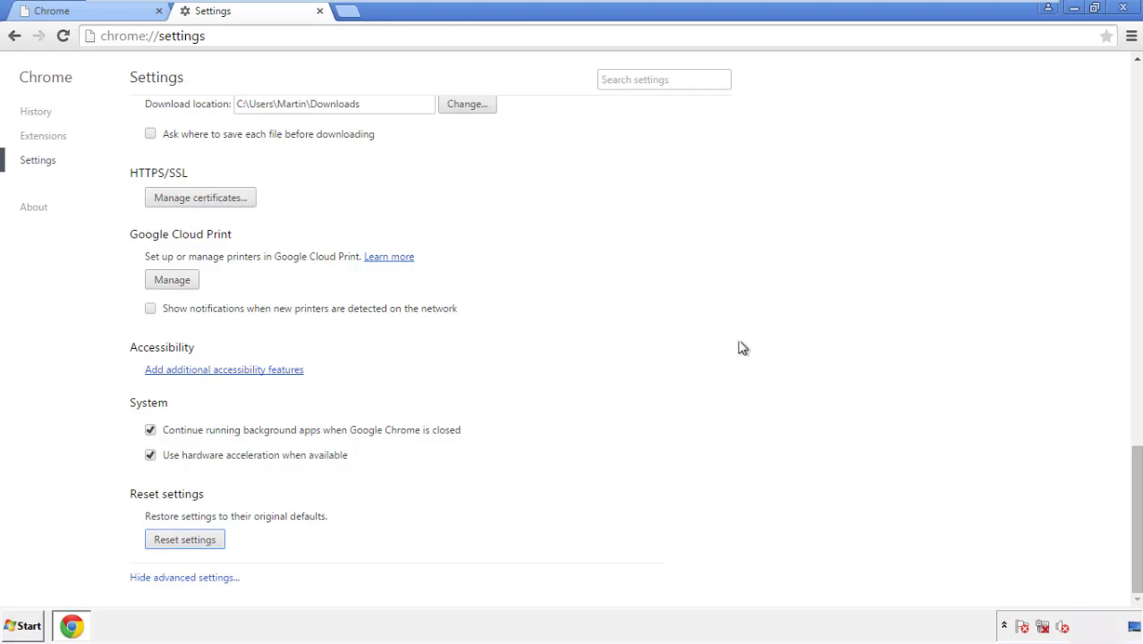
left_click(1123, 7)
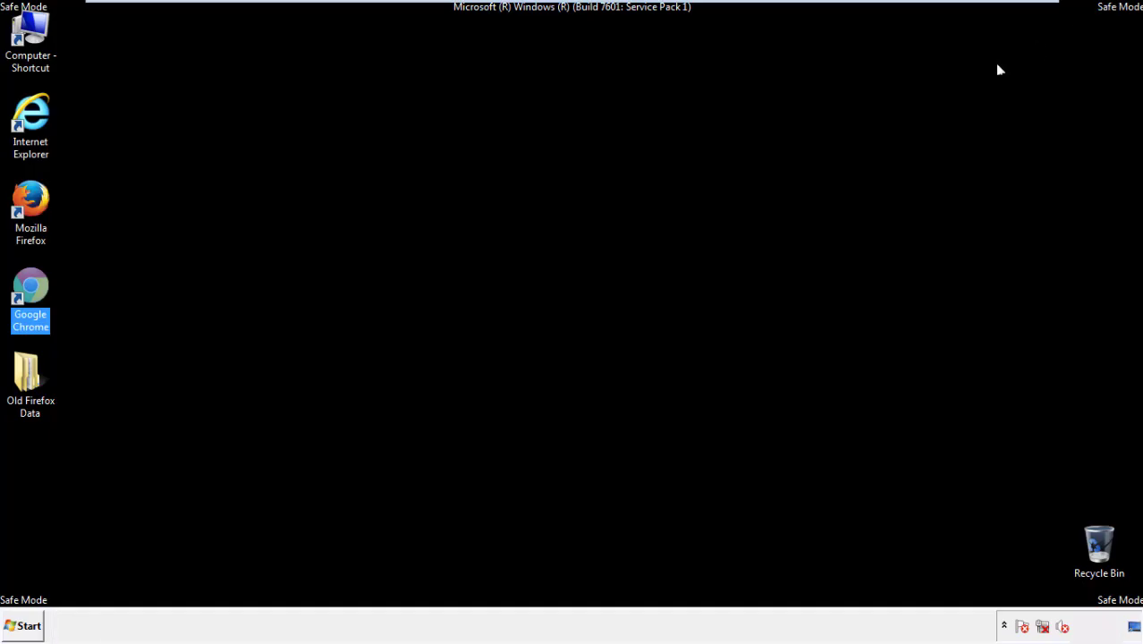
Deselect the Chrome shortcut and launch Mozilla Firefox from the desktop
left_click(617, 288)
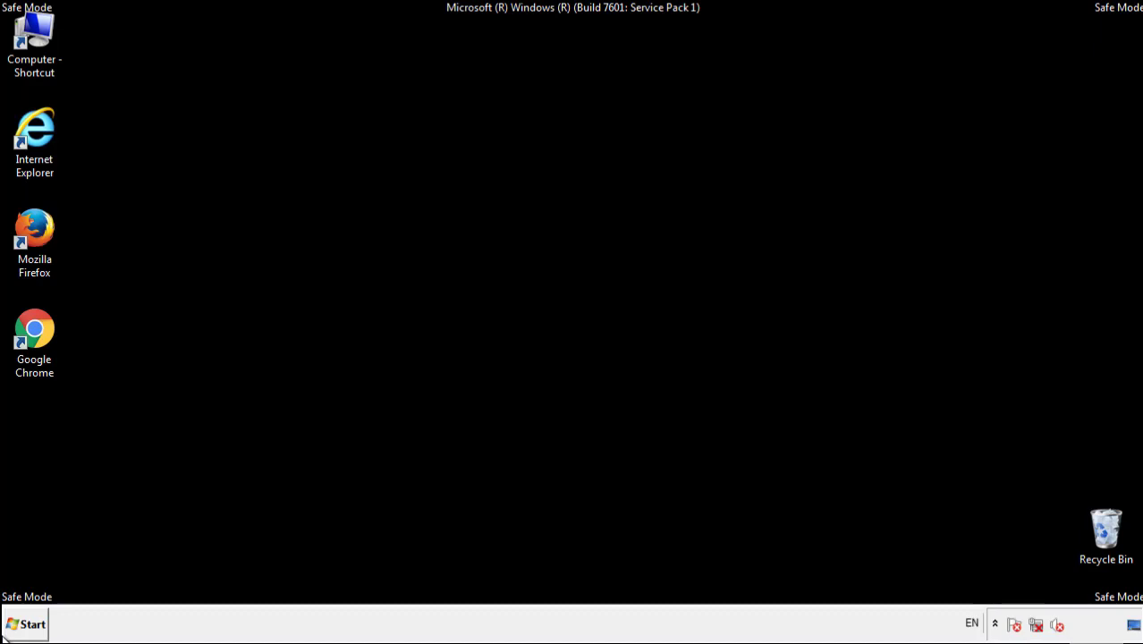
double_click(44, 222)
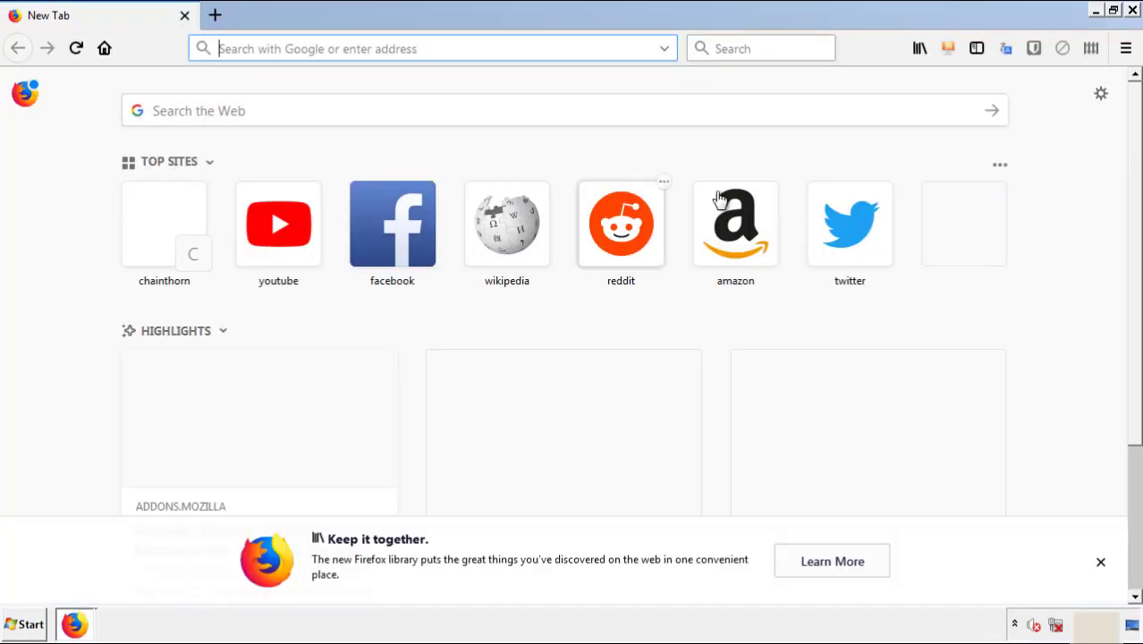
Remove the Search Mine extension in Firefox's Add-ons manager and close Firefox
left_click(1124, 48)
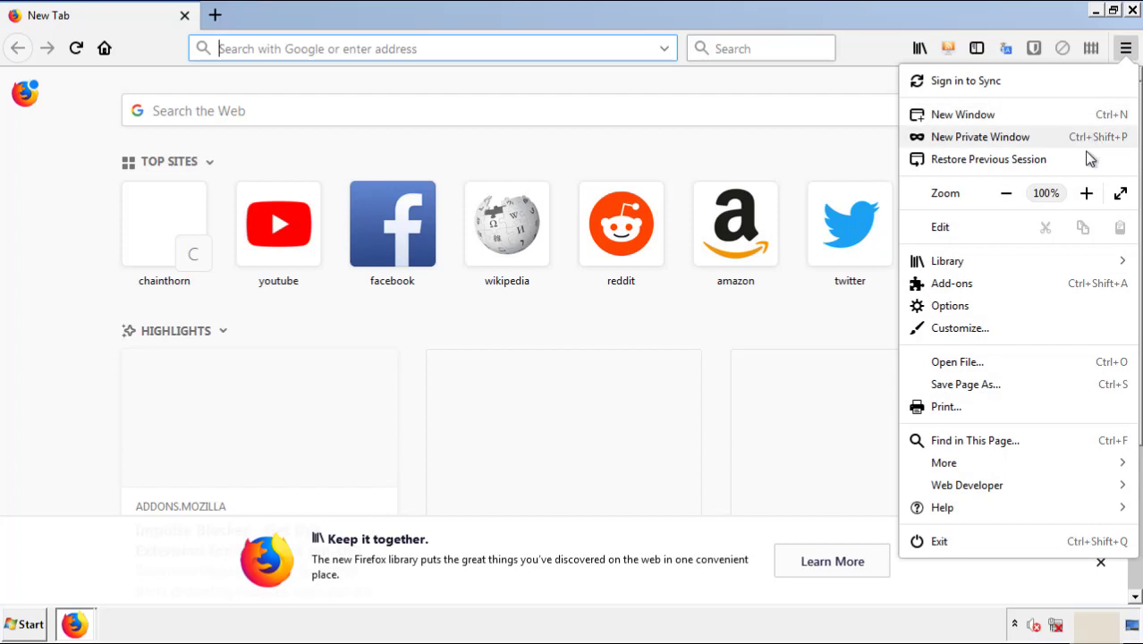
left_click(957, 284)
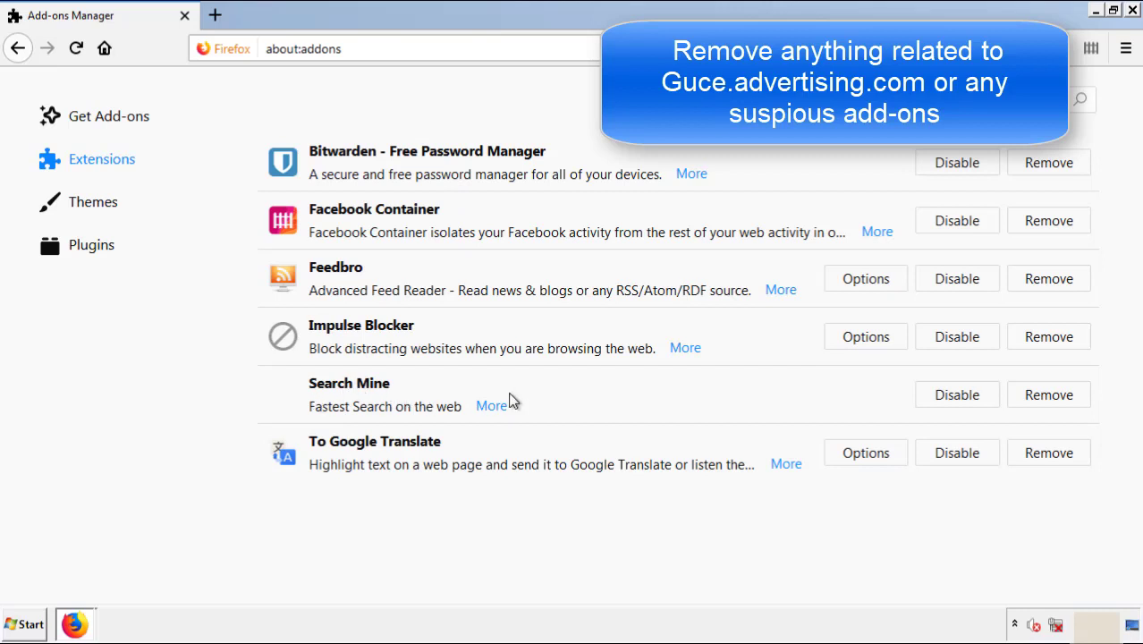
left_click(1044, 401)
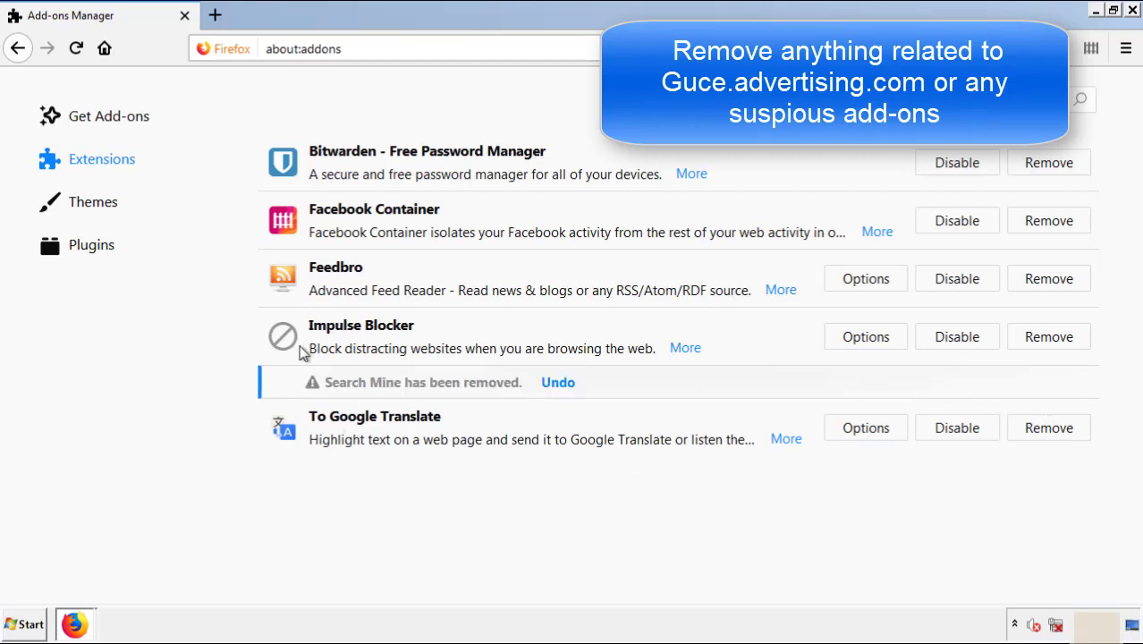
left_click(1132, 11)
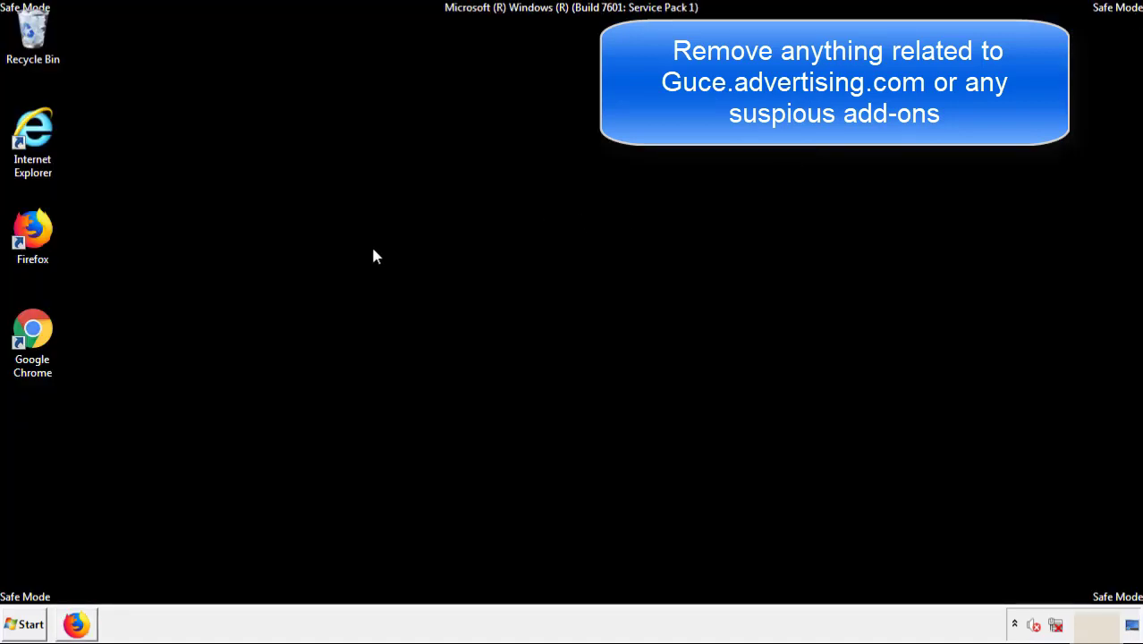
Launch Google Chrome and go to its Extensions page under More tools
double_click(31, 349)
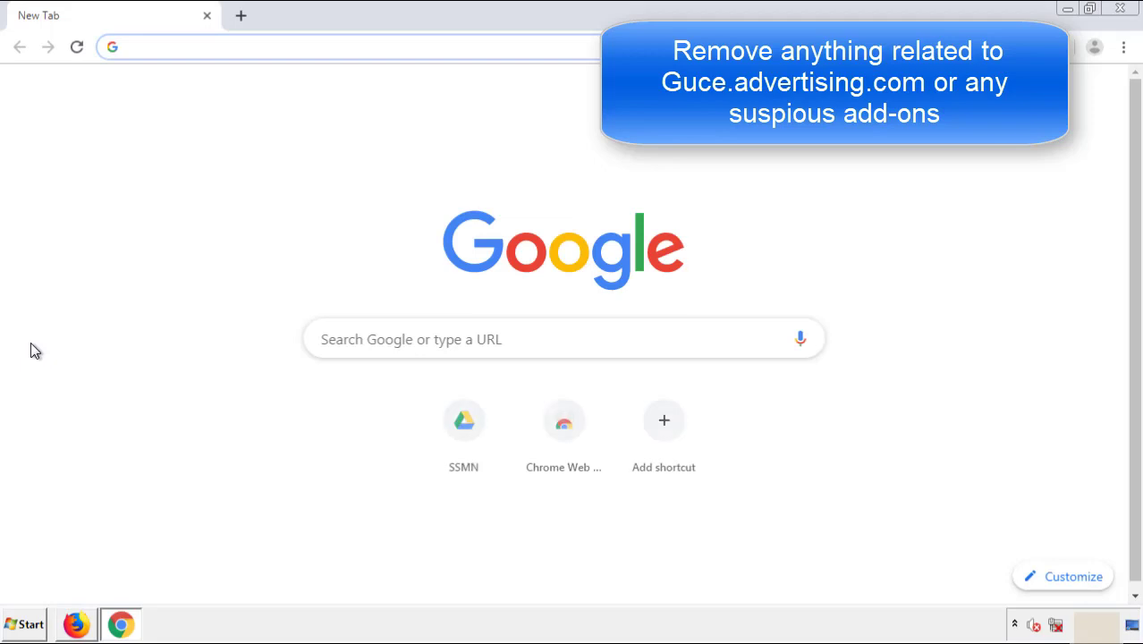
left_click(1123, 46)
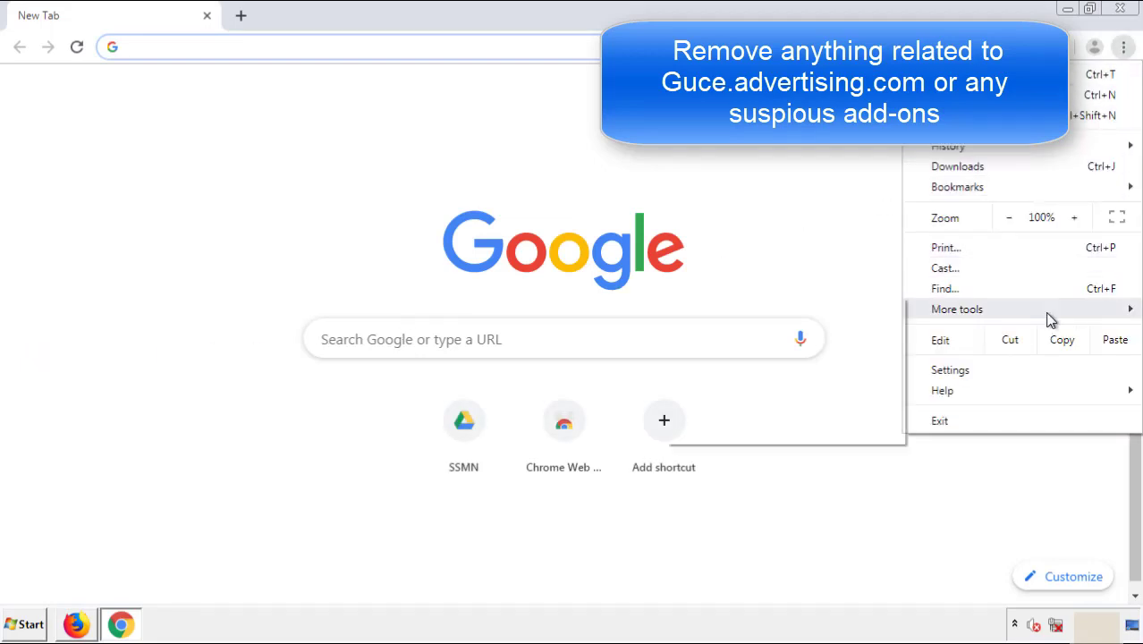
mouse_move(1026, 314)
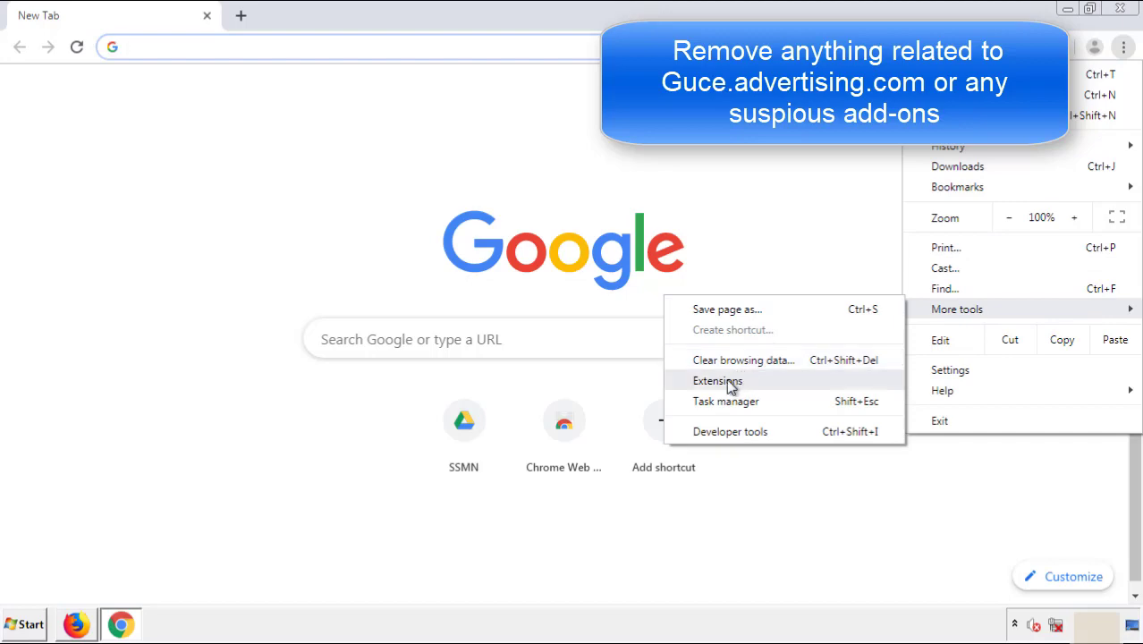
left_click(726, 380)
scroll(321, 296, "down", 10)
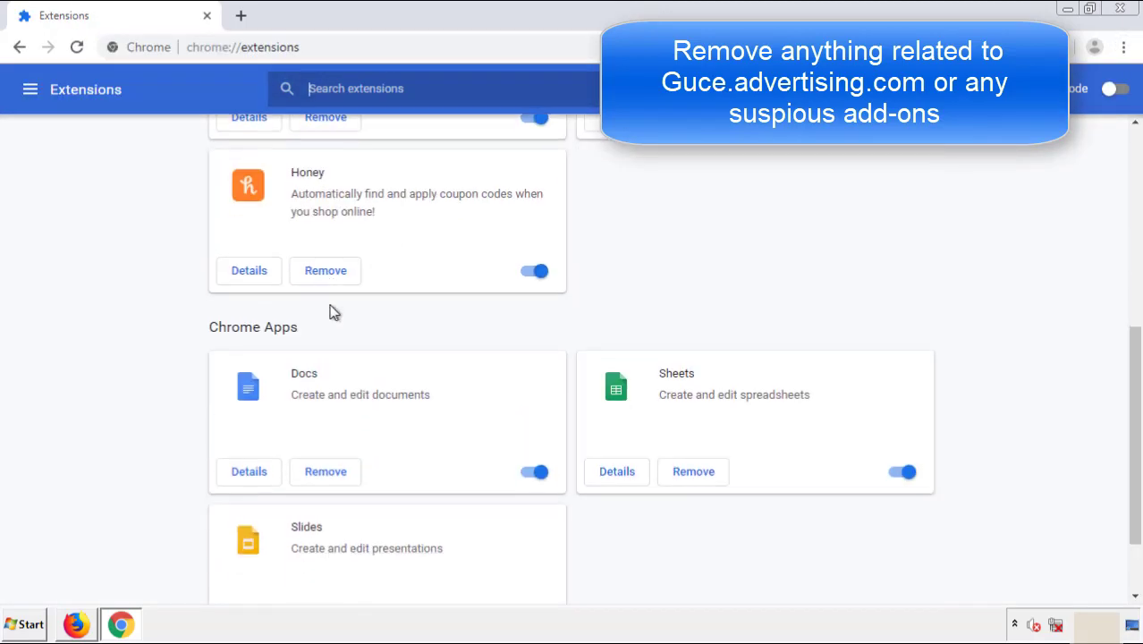
scroll(434, 326, "up", 10)
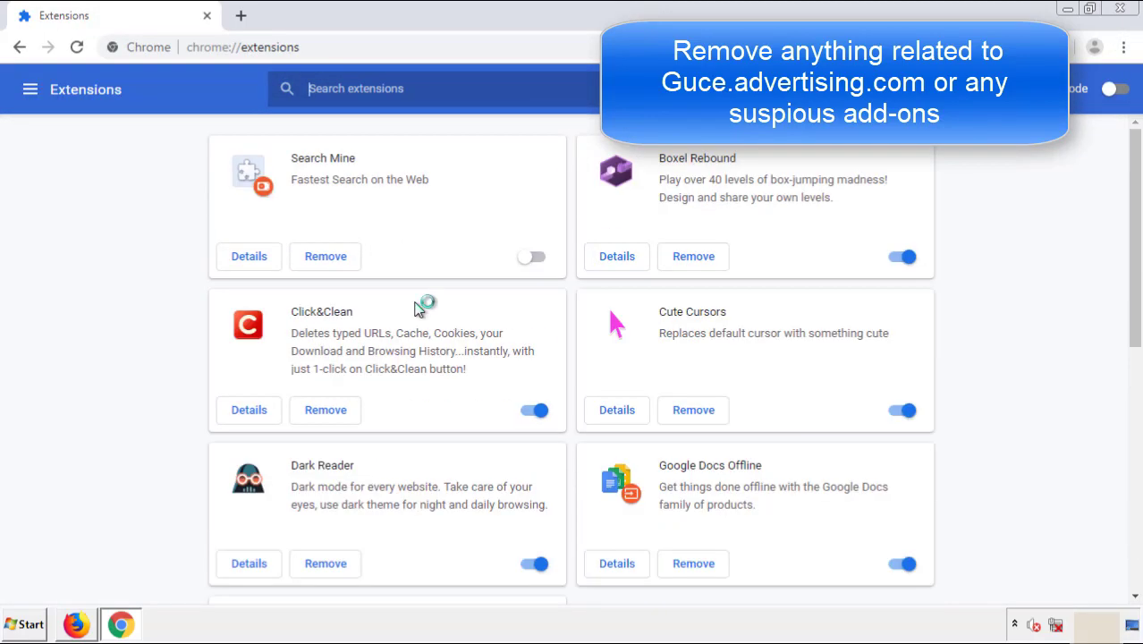
Remove the Search Mine extension, close Chrome, and bring up the Start menu
left_click(322, 259)
left_click(640, 150)
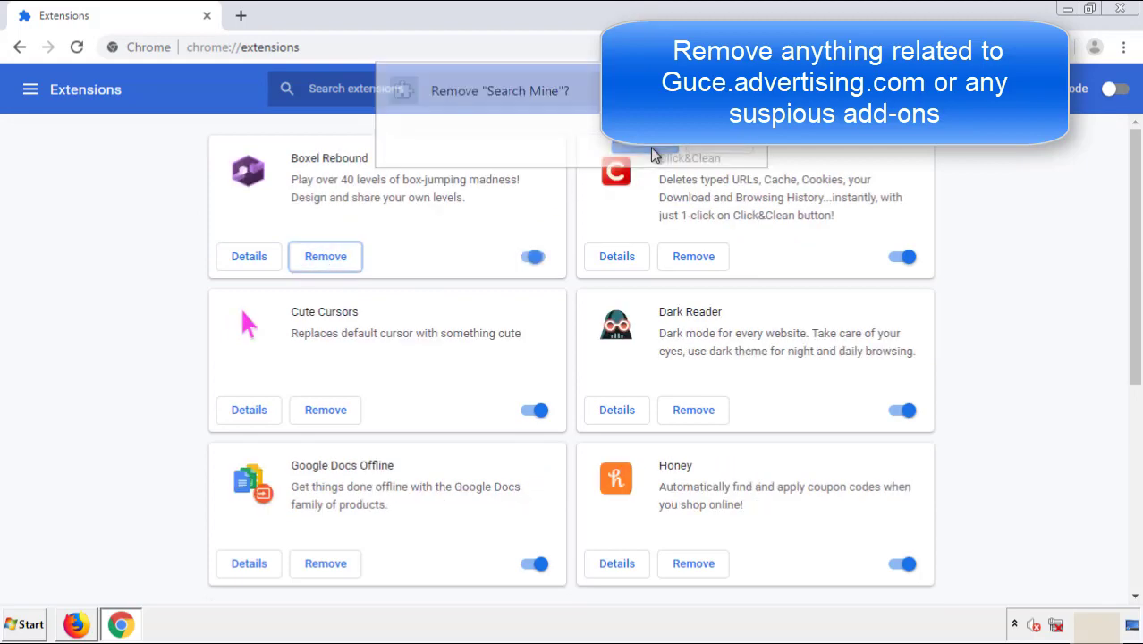
left_click(1130, 12)
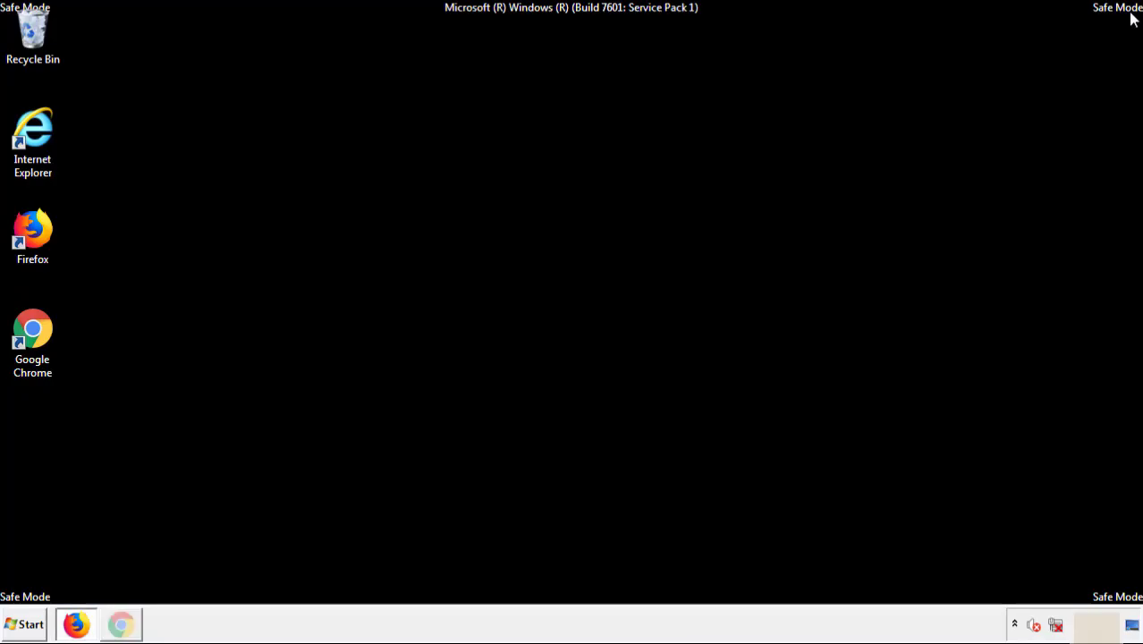
left_click(30, 626)
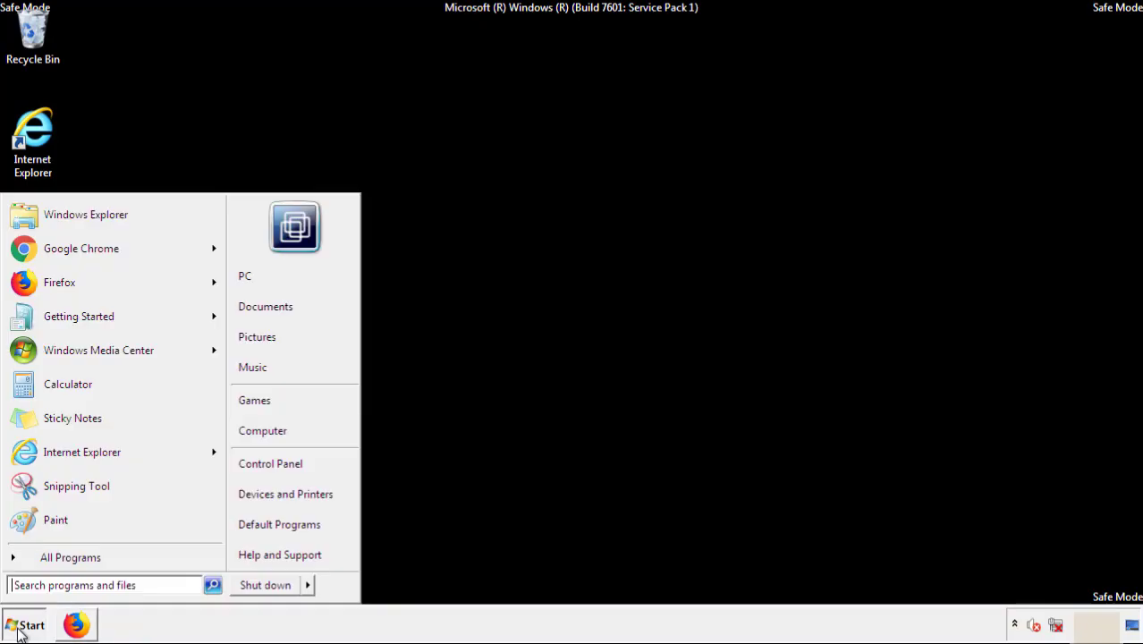